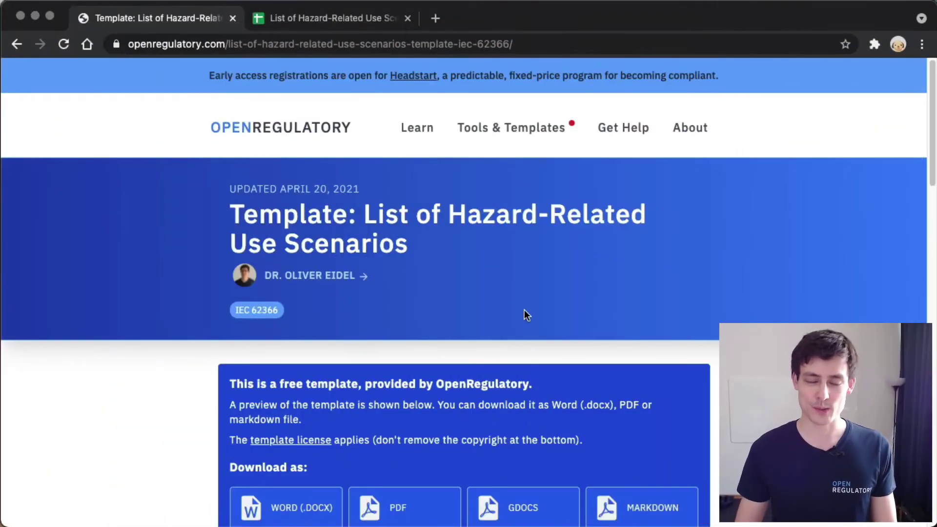
Scroll around the top of the OpenRegulatory template, briefly highlighting its title and update date.
{"action": "scroll", "coordinate": [526, 314], "scroll_direction": "down", "scroll_amount": 2}
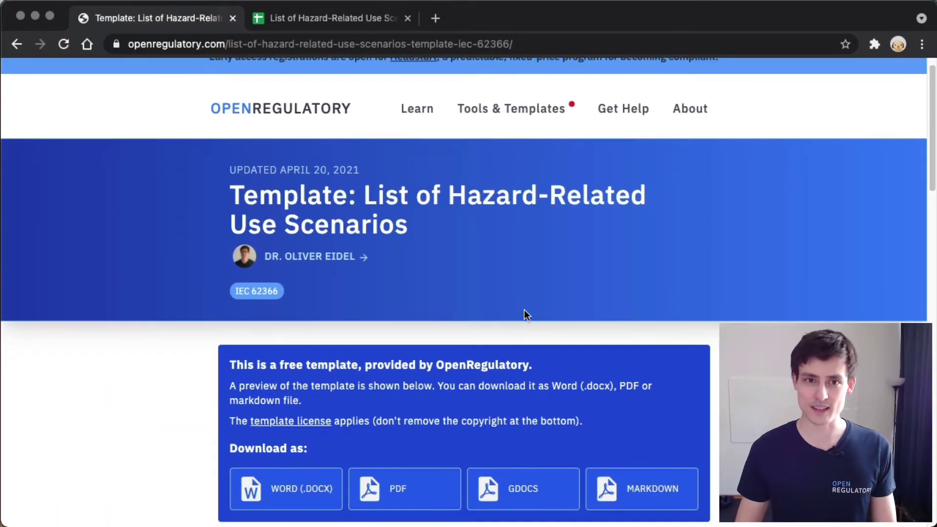
{"action": "scroll", "coordinate": [373, 240], "scroll_direction": "down", "scroll_amount": 1}
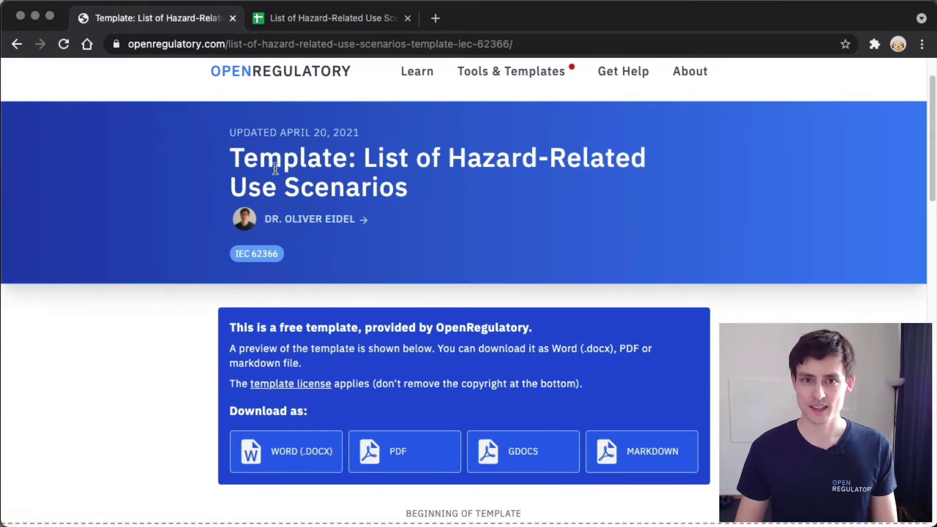
{"action": "left_click_drag", "start_coordinate": [348, 158], "coordinate": [538, 201]}
{"action": "left_click", "coordinate": [485, 202]}
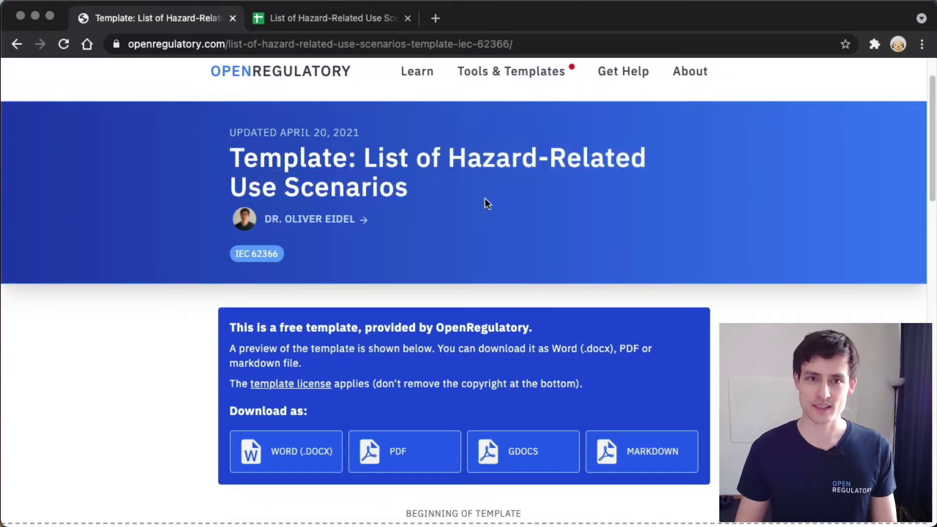
{"action": "scroll", "coordinate": [485, 198], "scroll_direction": "down", "scroll_amount": 3}
{"action": "scroll", "coordinate": [420, 195], "scroll_direction": "up", "scroll_amount": 2}
{"action": "scroll", "coordinate": [413, 192], "scroll_direction": "up", "scroll_amount": 3}
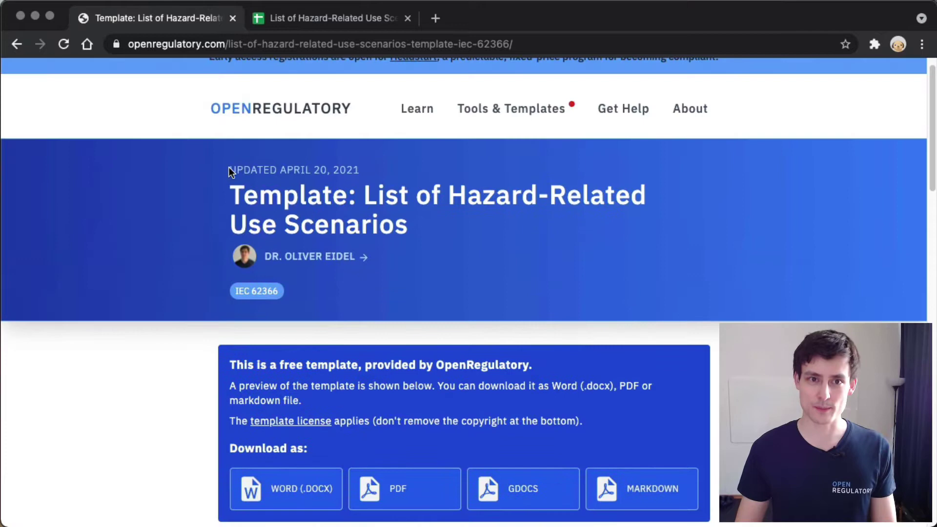
{"action": "left_click_drag", "start_coordinate": [229, 170], "coordinate": [362, 166]}
{"action": "left_click", "coordinate": [378, 163]}
Scroll down to the Hazard-Related Use Scenarios heading and its example Physician table.
{"action": "scroll", "coordinate": [377, 163], "scroll_direction": "down", "scroll_amount": 3}
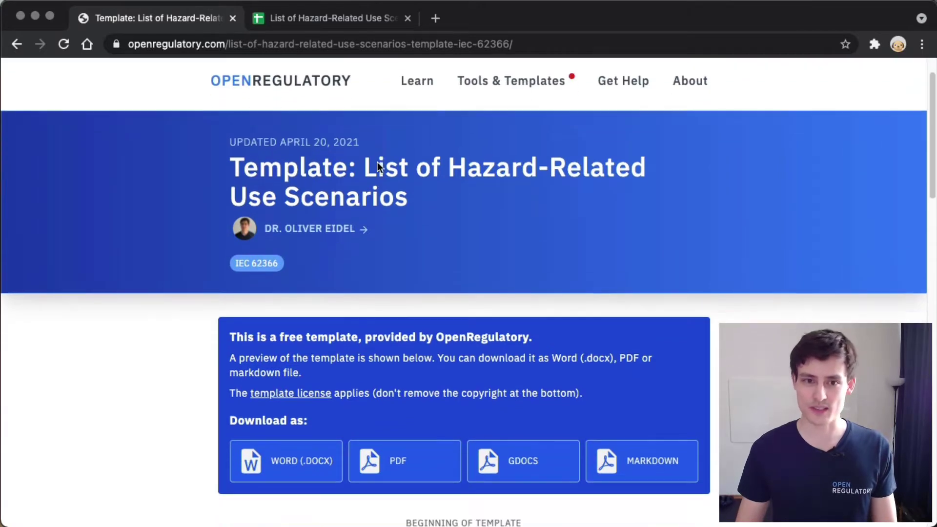
{"action": "scroll", "coordinate": [289, 189], "scroll_direction": "down", "scroll_amount": 15}
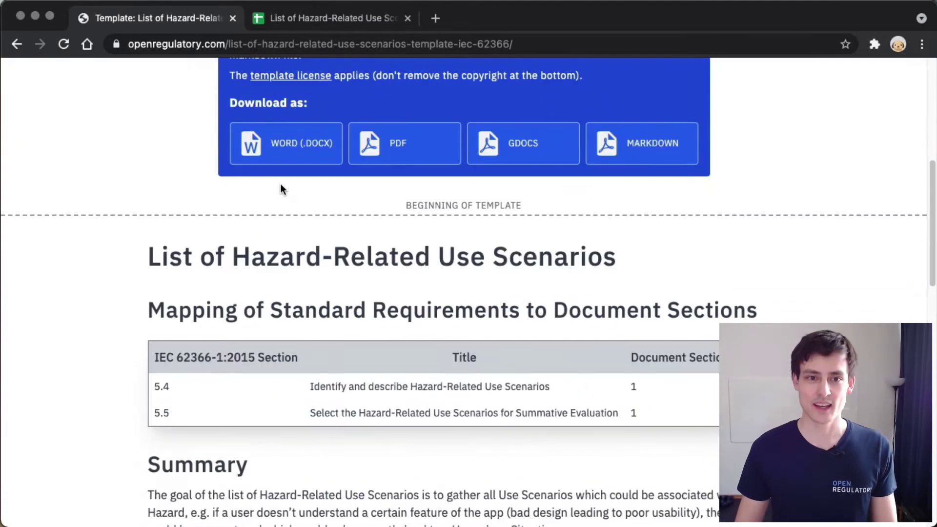
{"action": "scroll", "coordinate": [280, 189], "scroll_direction": "down", "scroll_amount": 5}
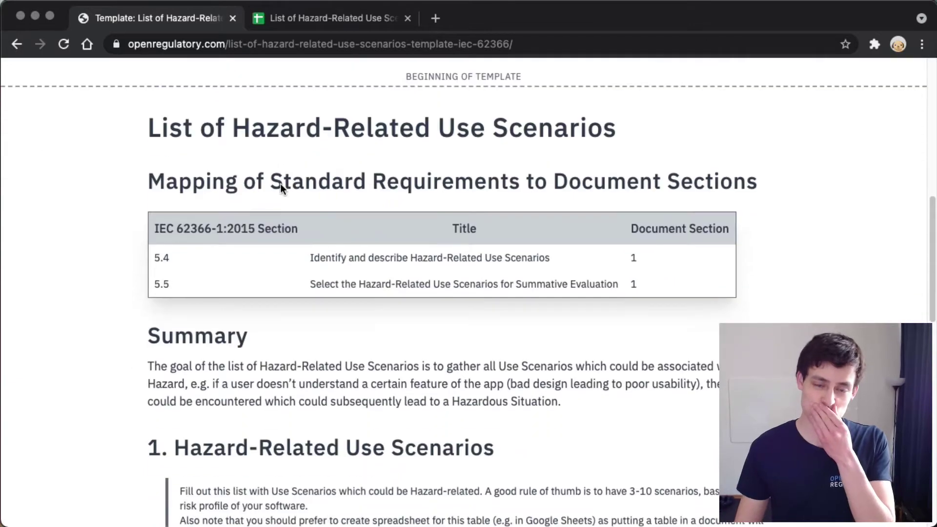
{"action": "scroll", "coordinate": [281, 185], "scroll_direction": "down", "scroll_amount": 10}
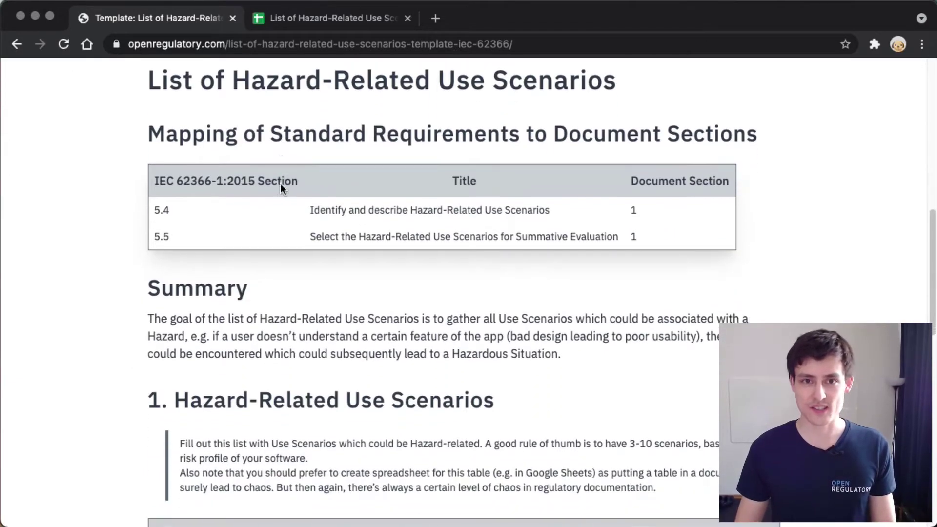
{"action": "scroll", "coordinate": [281, 185], "scroll_direction": "up", "scroll_amount": 4}
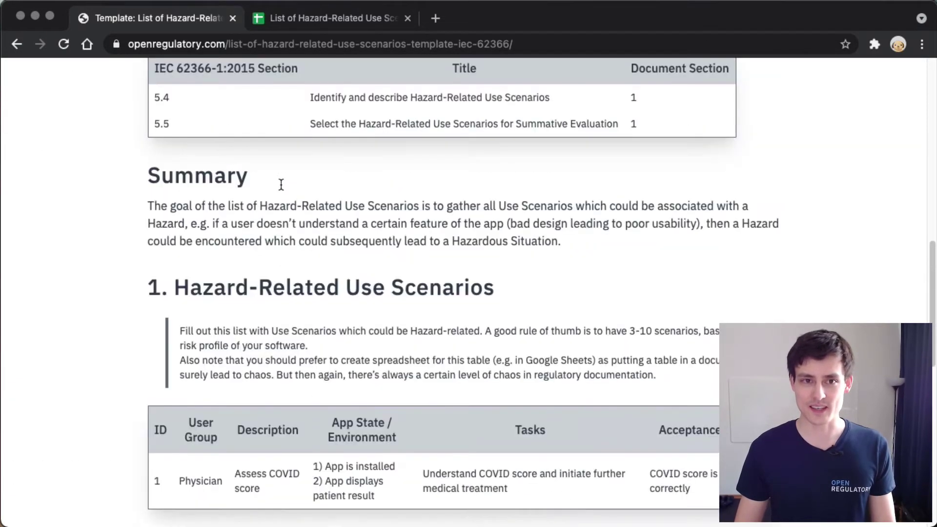
{"action": "scroll", "coordinate": [198, 301], "scroll_direction": "down", "scroll_amount": 2}
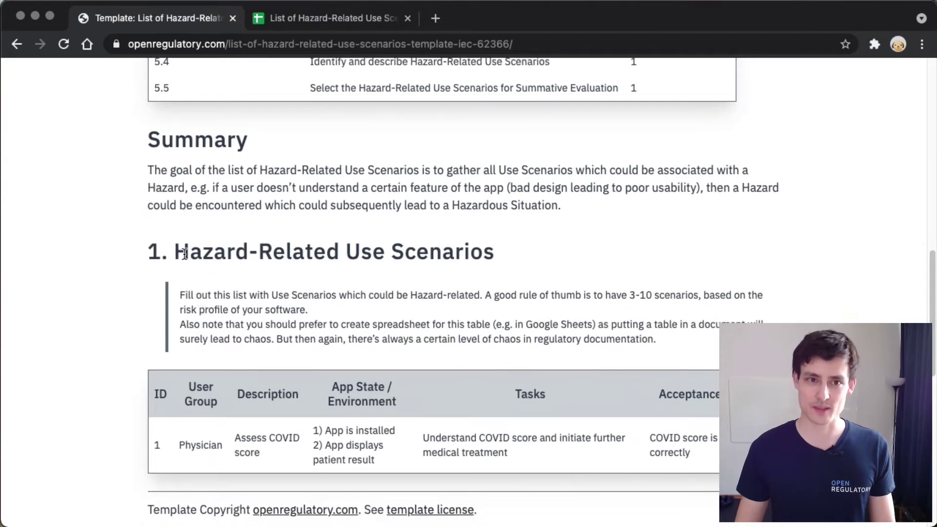
{"action": "left_click_drag", "start_coordinate": [175, 253], "coordinate": [496, 259]}
{"action": "left_click", "coordinate": [428, 253]}
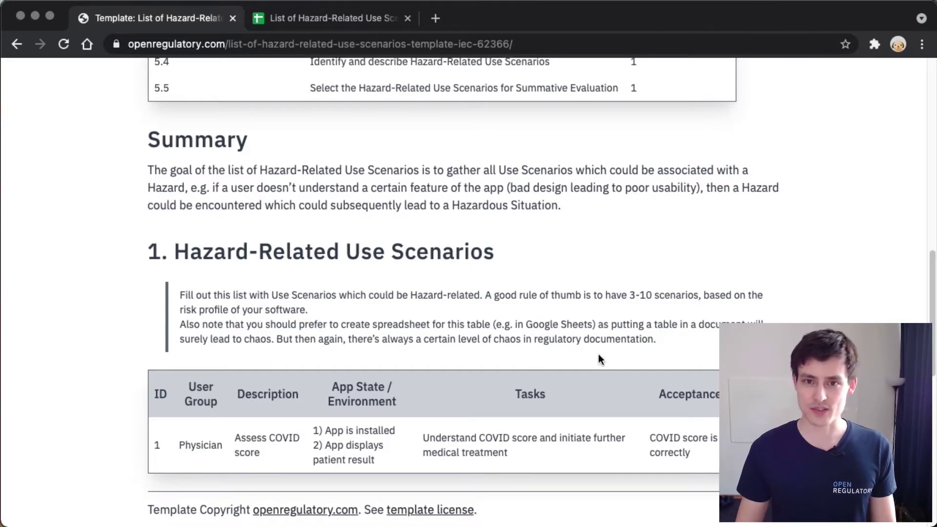
Switch to the List of Hazard-Related Use Scenarios spreadsheet and select cell B2.
{"action": "left_click", "coordinate": [349, 22]}
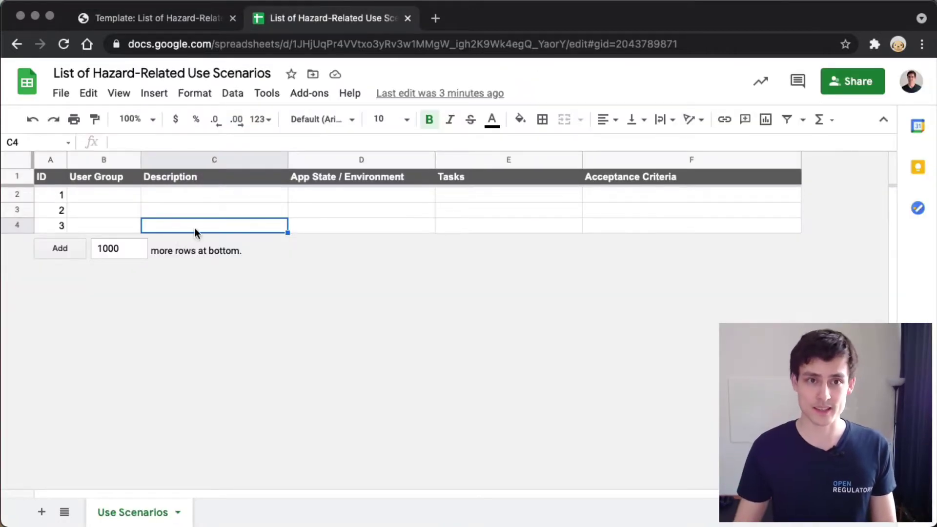
{"action": "left_click", "coordinate": [171, 15]}
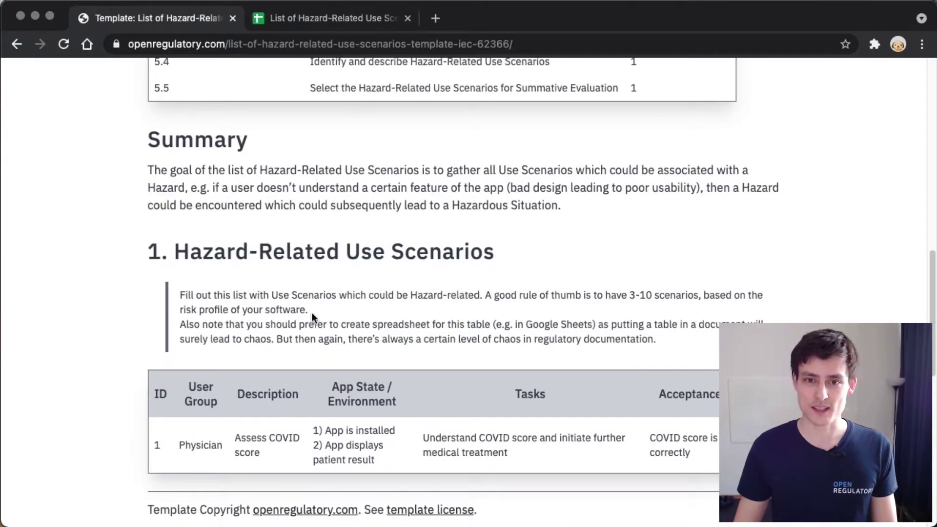
{"action": "left_click", "coordinate": [312, 22]}
{"action": "left_click", "coordinate": [188, 207]}
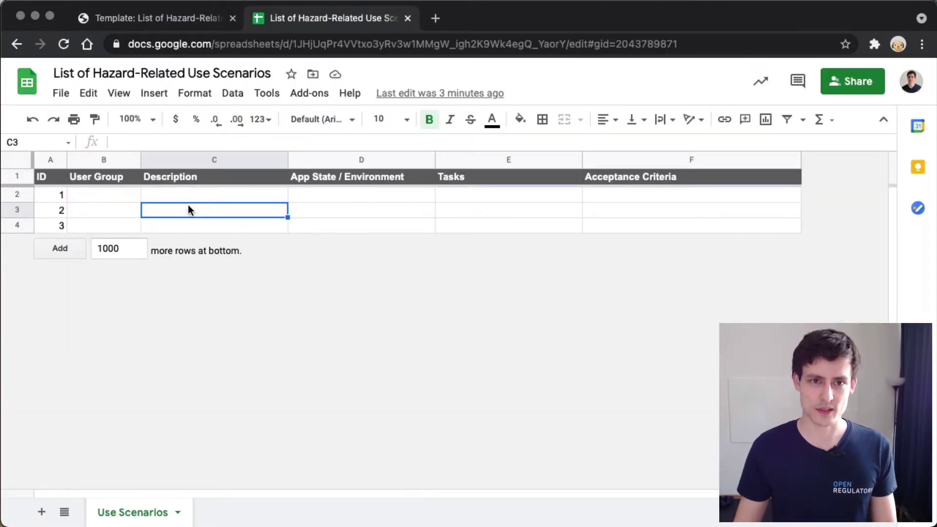
{"action": "left_click", "coordinate": [194, 195]}
{"action": "left_click", "coordinate": [104, 195]}
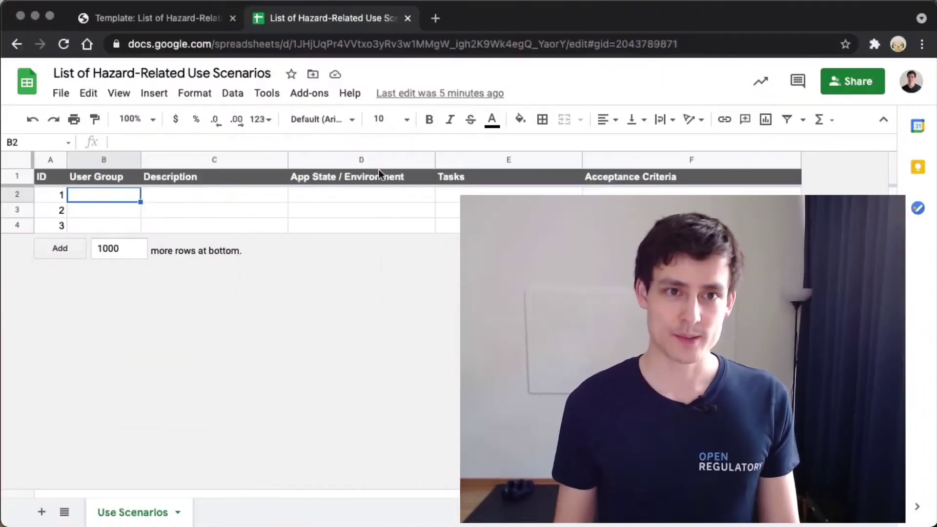
Enter 'Physicians' in B2, make C3 and C2 bold, and widen column C.
{"action": "left_click", "coordinate": [165, 210]}
{"action": "key", "text": "ctrl+b"}
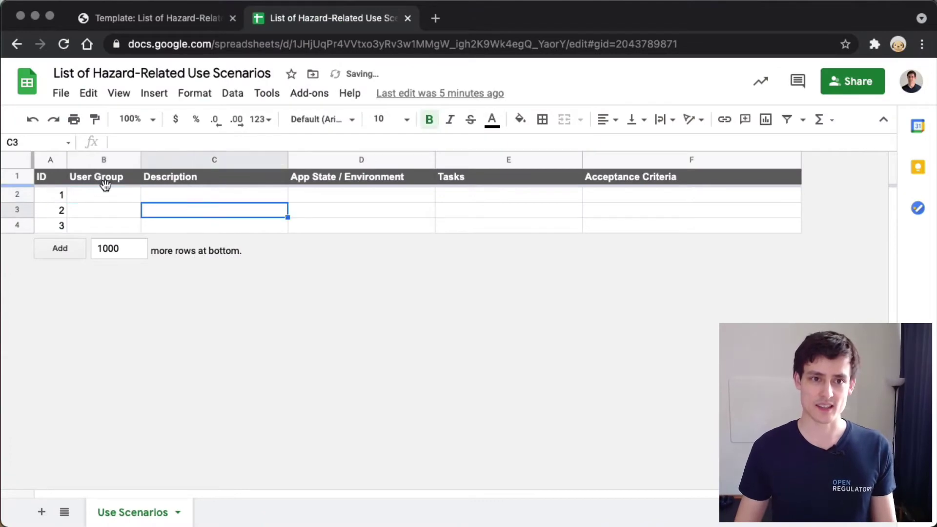
{"action": "left_click", "coordinate": [104, 195]}
{"action": "type", "text": "Physicians"}
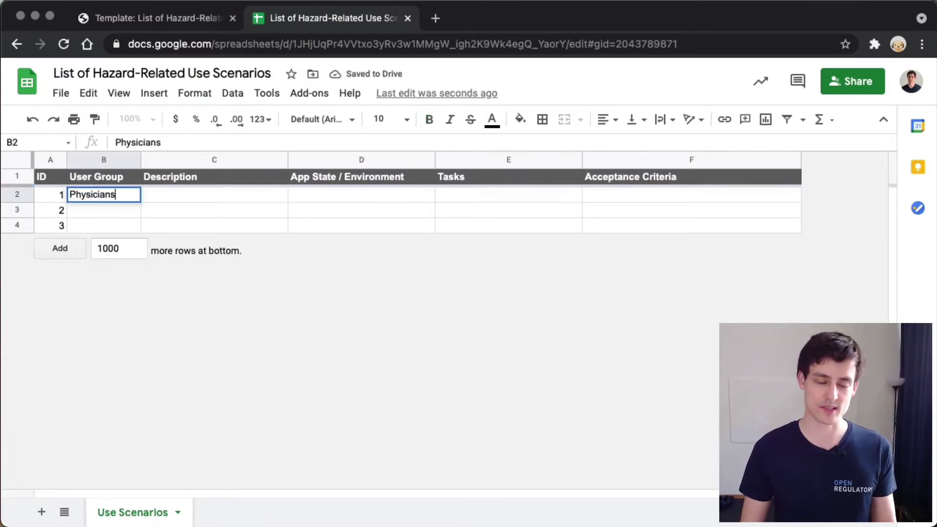
{"action": "key", "text": "Return"}
{"action": "left_click", "coordinate": [215, 195]}
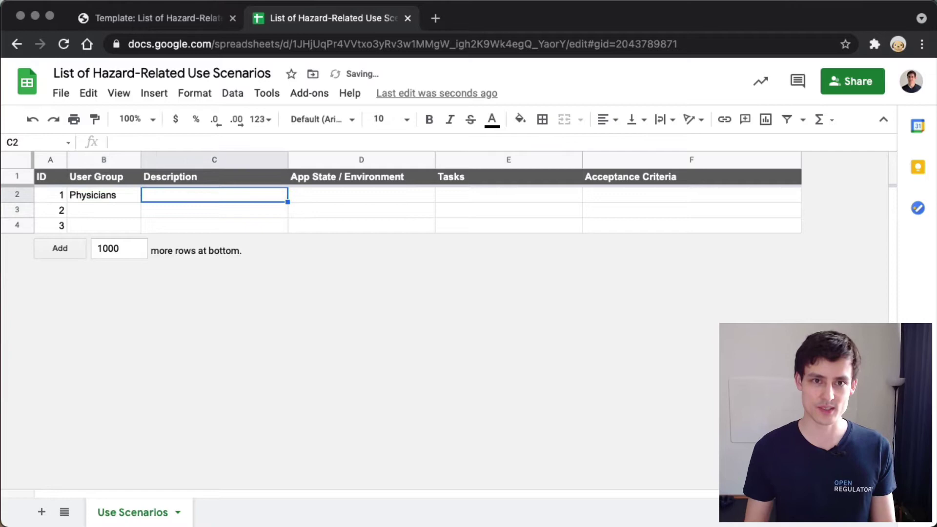
{"action": "key", "text": "ctrl+b"}
{"action": "left_click_drag", "start_coordinate": [288, 160], "coordinate": [354, 160]}
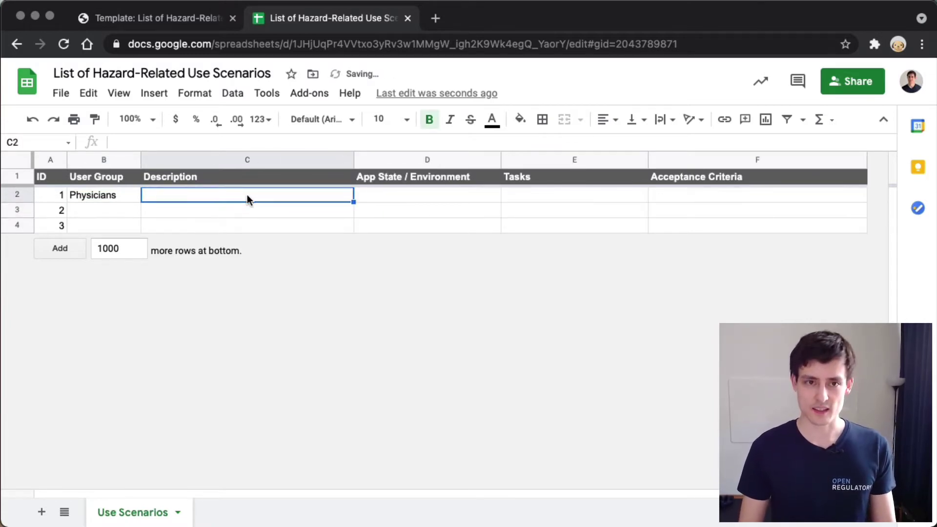
In C2 write 'Diagnosis result is misunderstood' and 'The app shows a result whether a patient is Covid positive or negative'.
{"action": "type", "text": "Diagnosis res"}
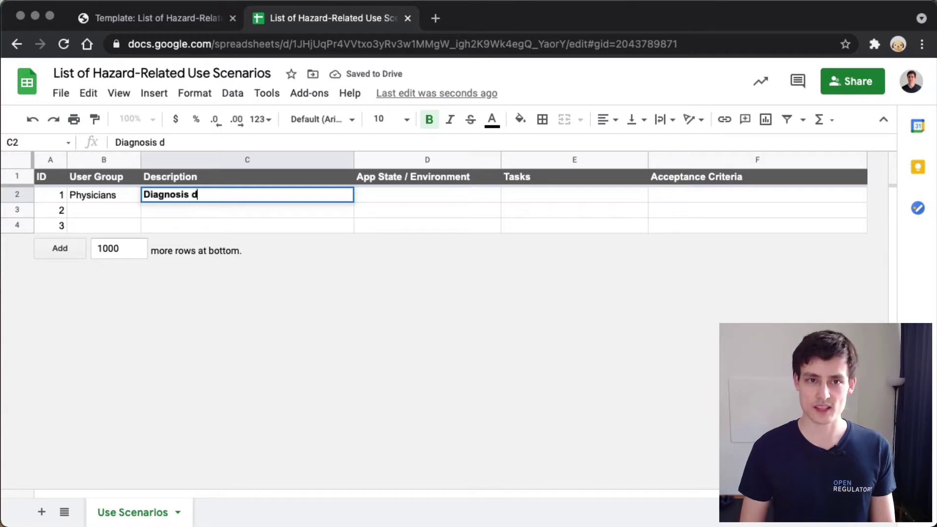
{"action": "type", "text": "ult is misun"}
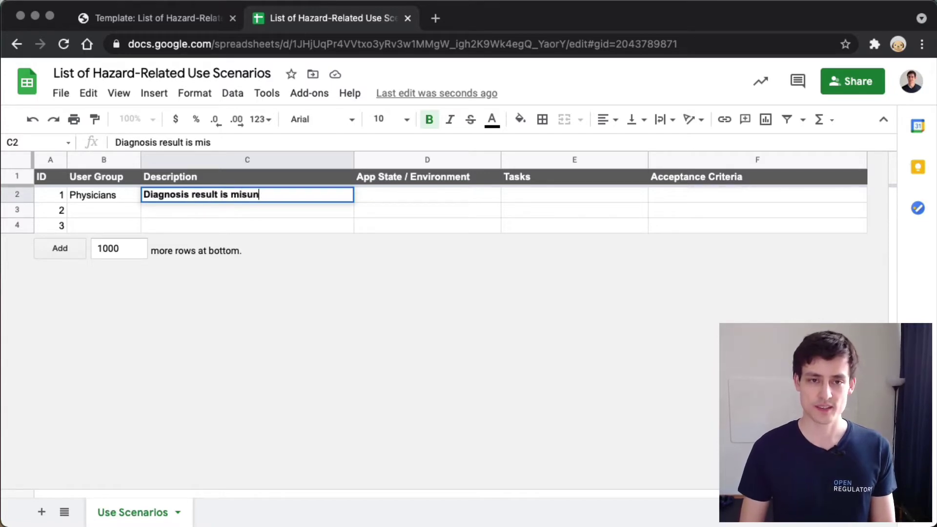
{"action": "type", "text": "derstood"}
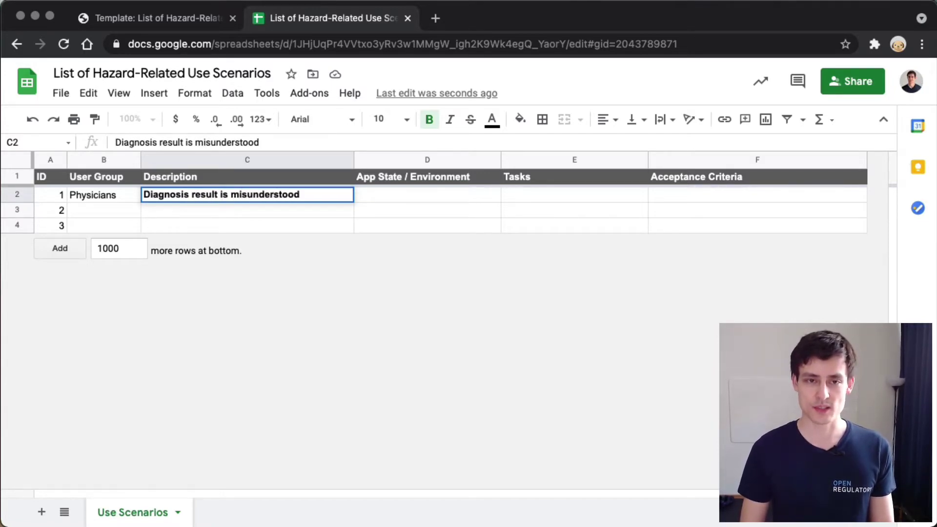
{"action": "key", "text": "alt+Return"}
{"action": "type", "text": "the app"}
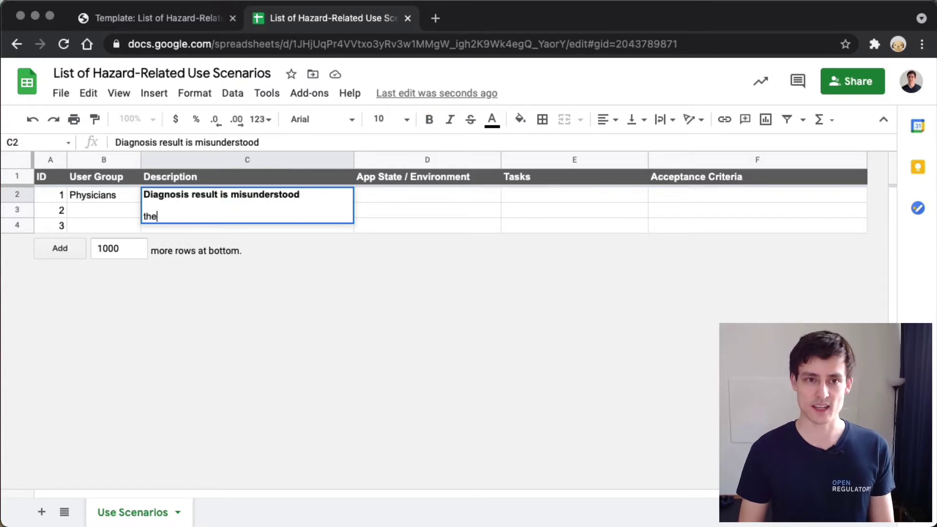
{"action": "key", "text": "alt+BackSpace"}
{"action": "key", "text": "alt+BackSpace"}
{"action": "type", "text": "The app sho"}
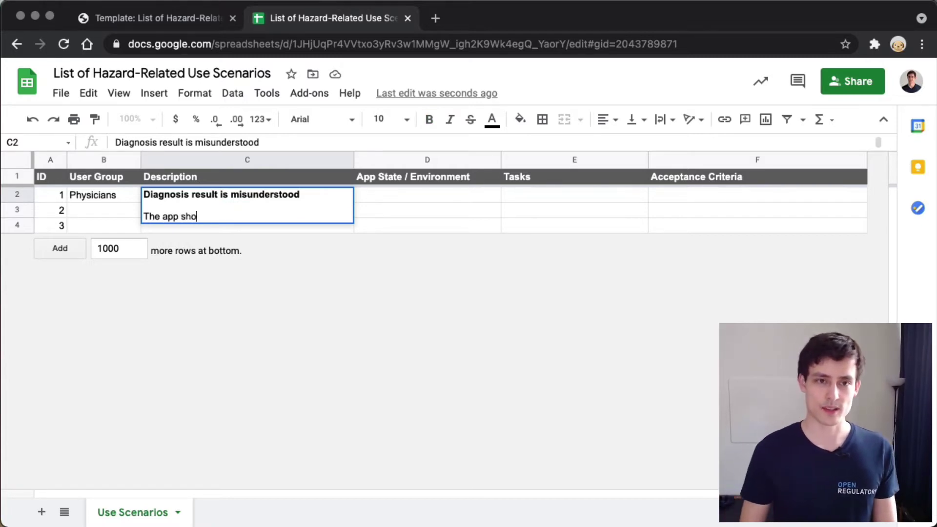
{"action": "type", "text": "ws a resulst"}
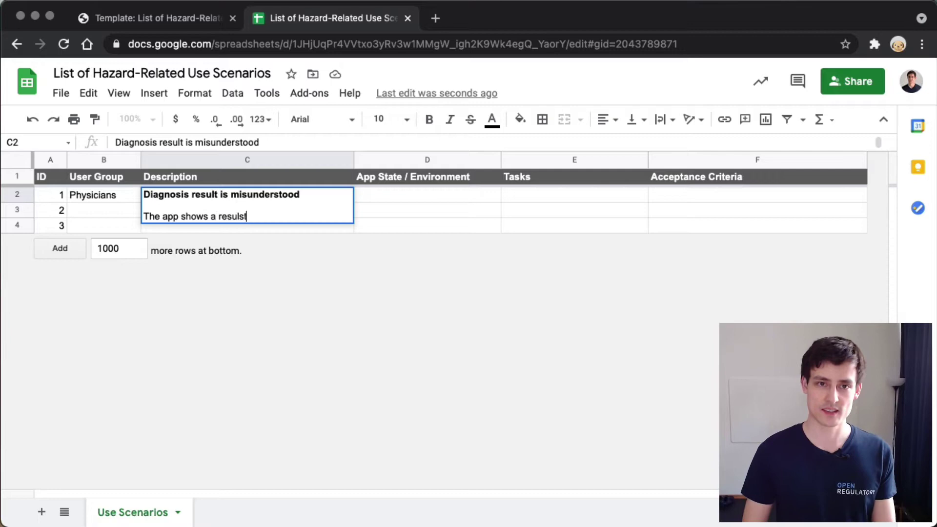
{"action": "key", "text": "BackSpace"}
{"action": "type", "text": "t whether a pat"}
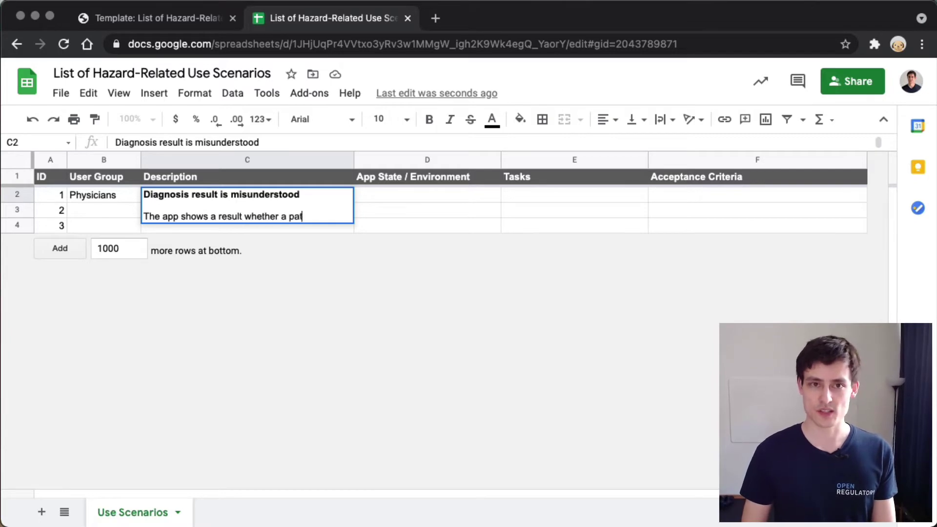
{"action": "type", "text": "ient is Covid "}
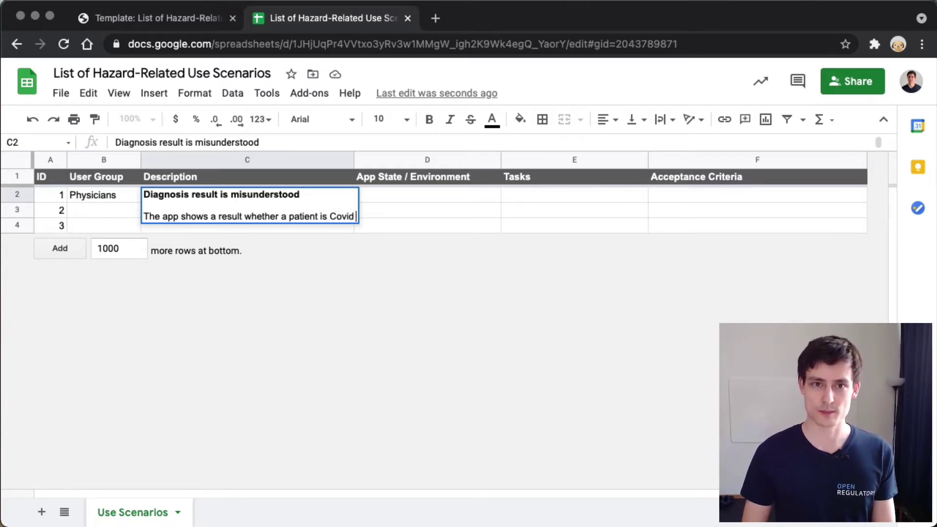
{"action": "type", "text": "positive or negative "}
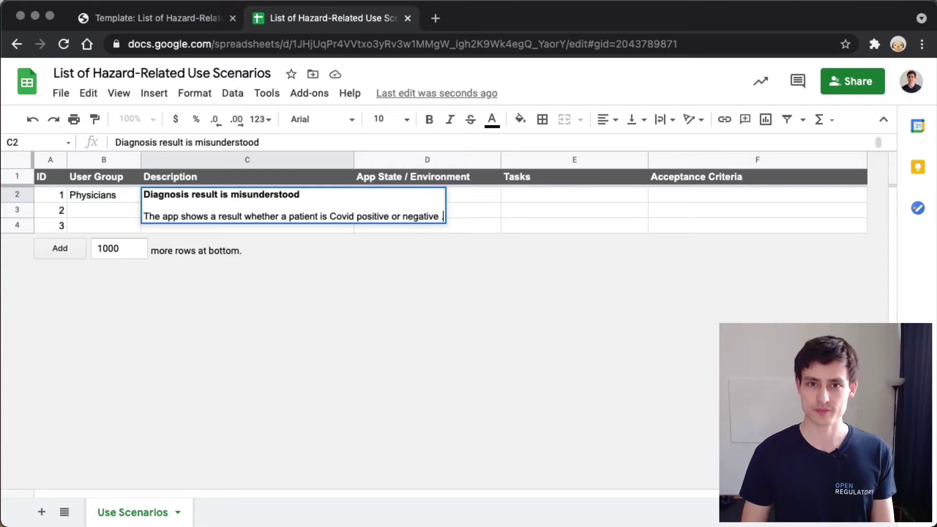
{"action": "type", "text": "."}
{"action": "key", "text": "BackSpace"}
{"action": "key", "text": "BackSpace"}
Add 'The user could misunderstand this result, e.g. mistake a covid positive result with an actual negative result.'.
{"action": "type", "text": "."}
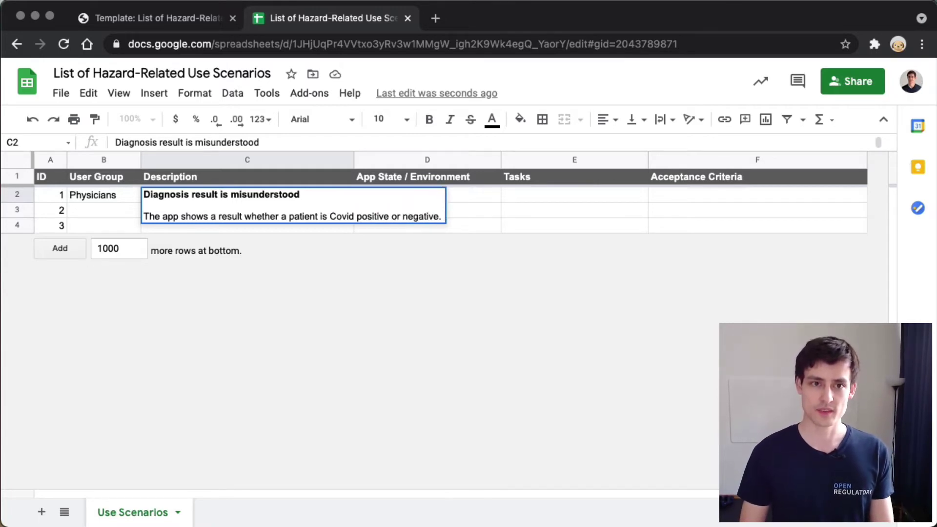
{"action": "type", "text": " The user cou"}
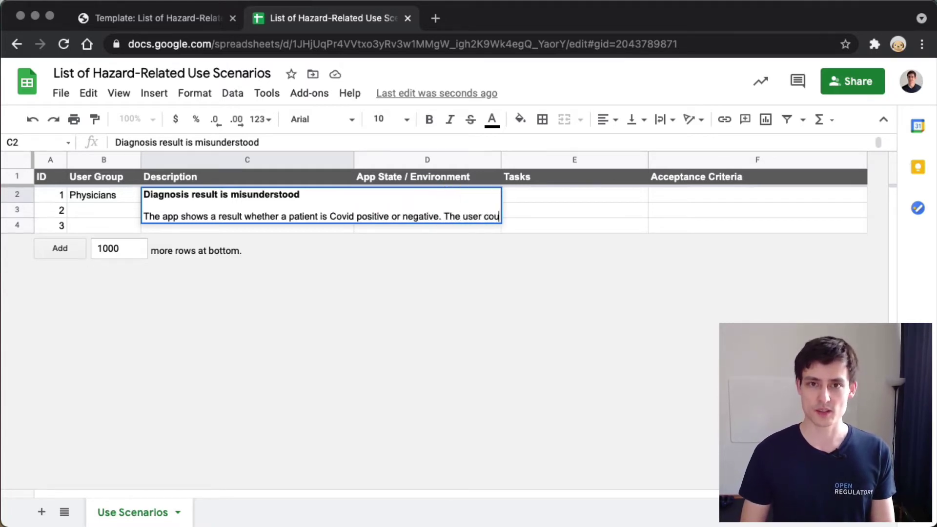
{"action": "type", "text": "ld misunderstand this "}
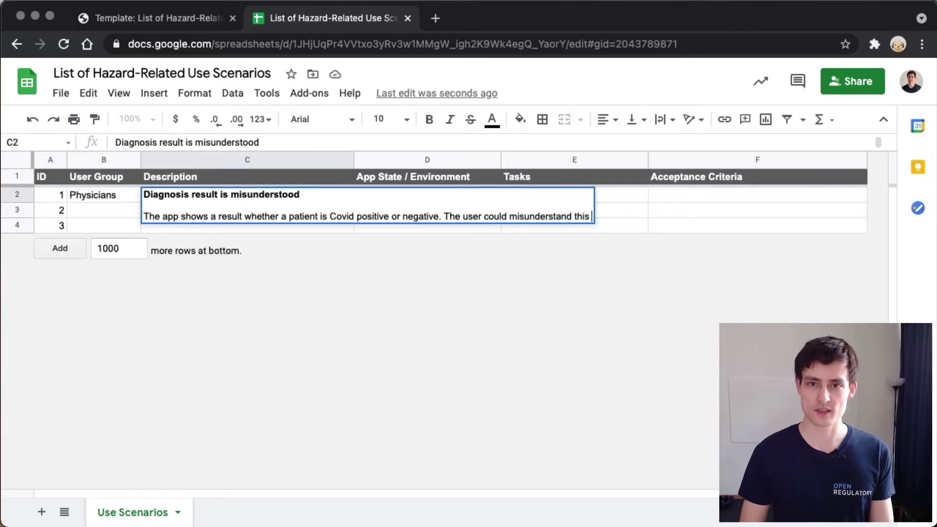
{"action": "type", "text": "result, i.e"}
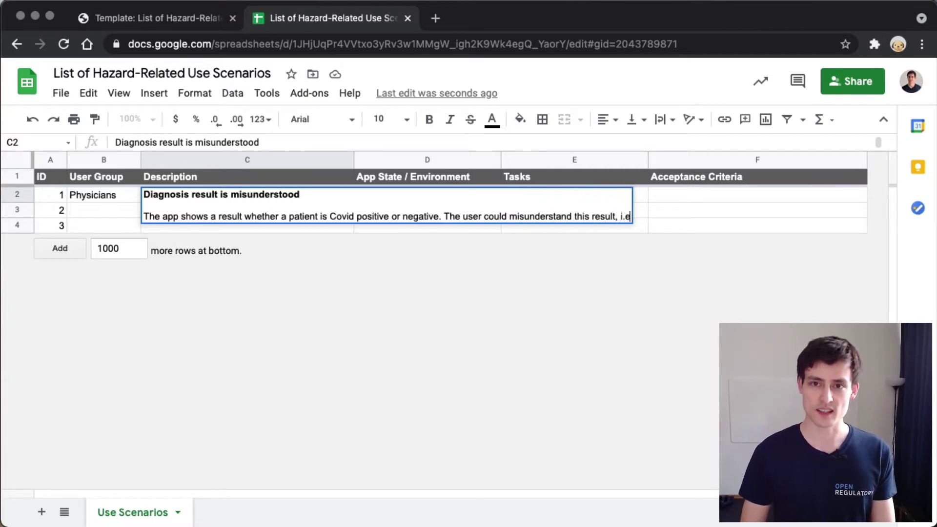
{"action": "key", "text": "BackSpace"}
{"action": "key", "text": "BackSpace"}
{"action": "key", "text": "BackSpace"}
{"action": "type", "text": "e.g"}
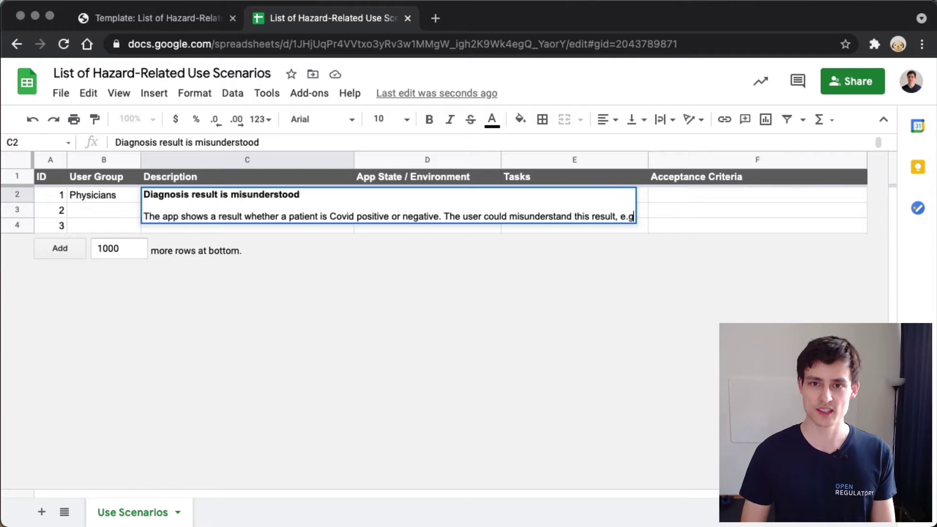
{"action": "type", "text": ". mist"}
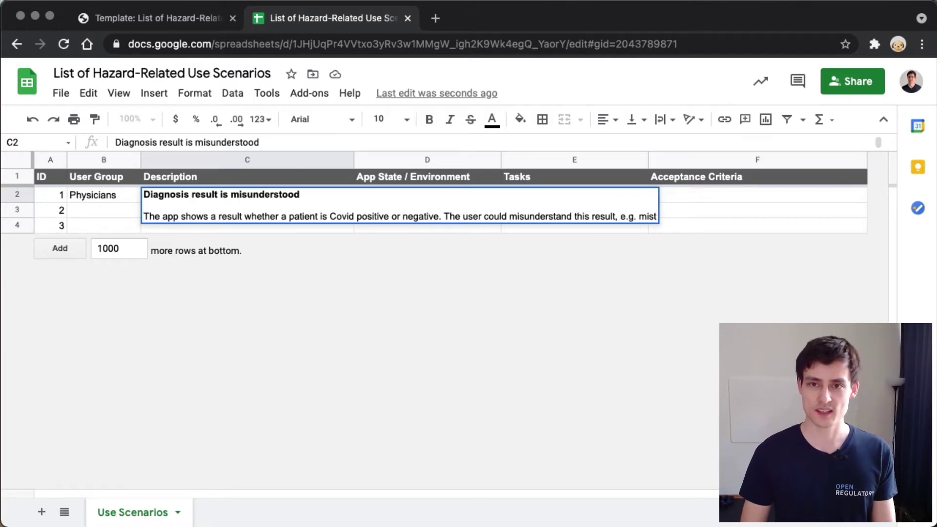
{"action": "type", "text": "ake a covi"}
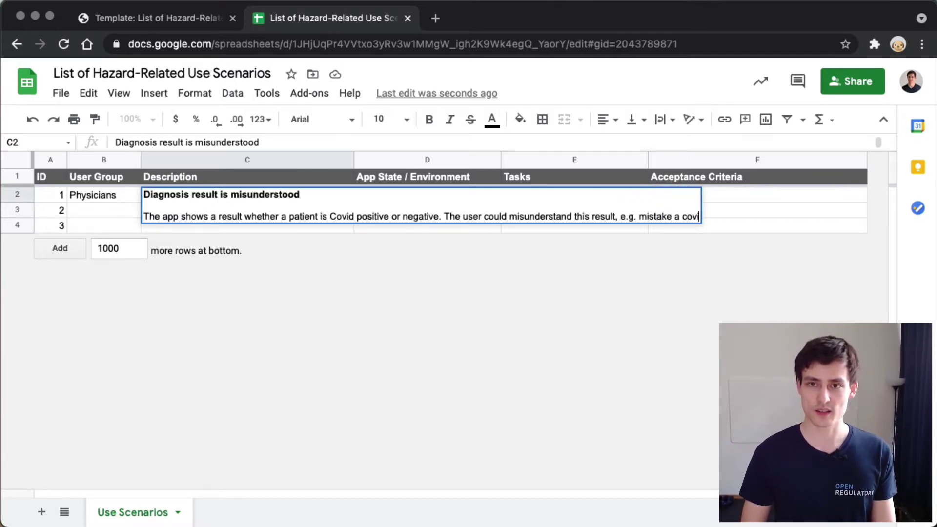
{"action": "type", "text": "d positive result"}
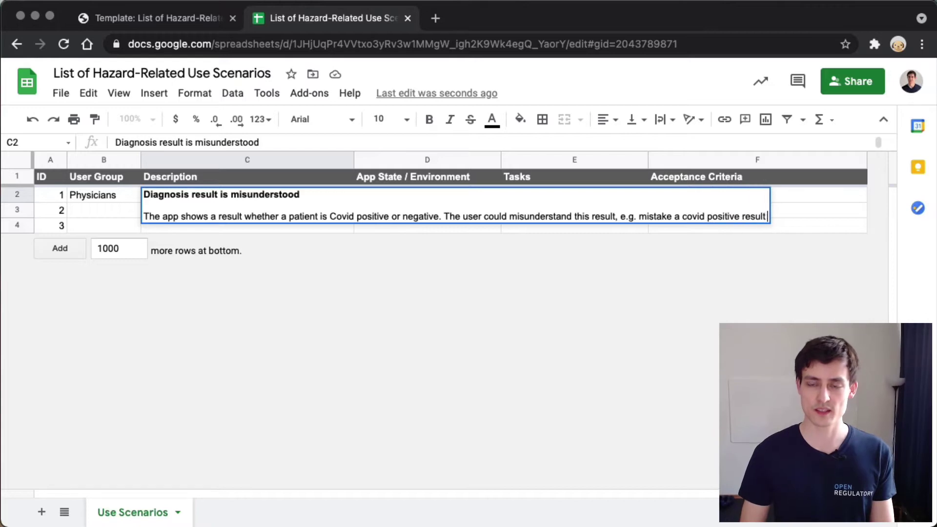
{"action": "type", "text": " with an actual"}
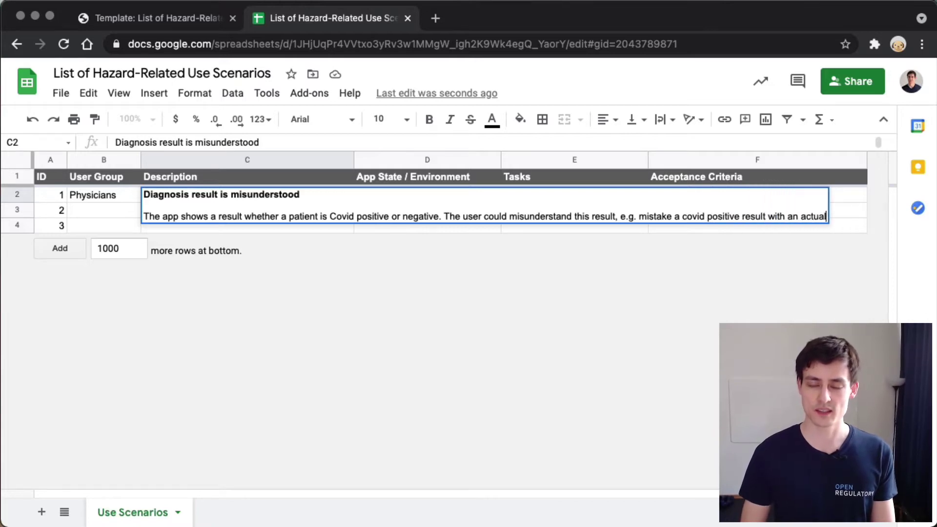
{"action": "type", "text": " negative result."}
{"action": "key", "text": "Return"}
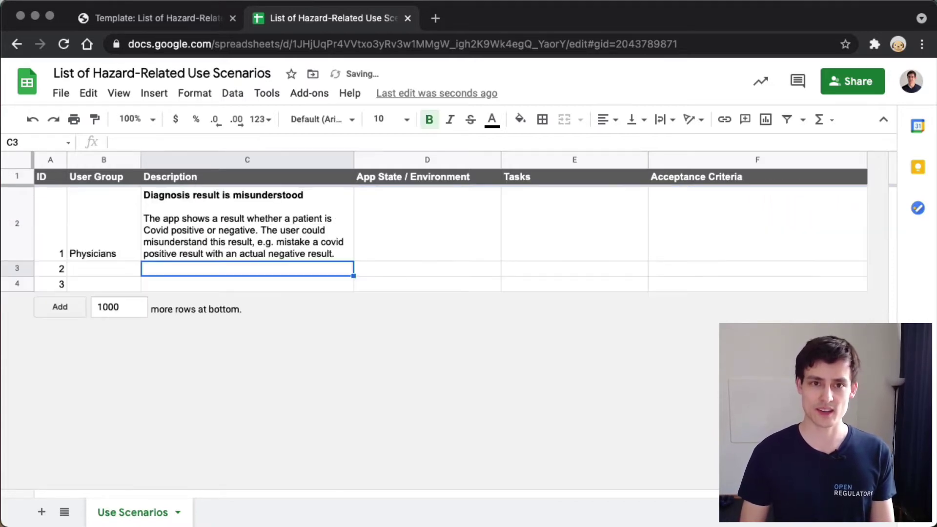
Insert 'due to poor usability' after 'result' in the C2 description.
{"action": "left_click", "coordinate": [247, 224]}
{"action": "key", "text": "Return"}
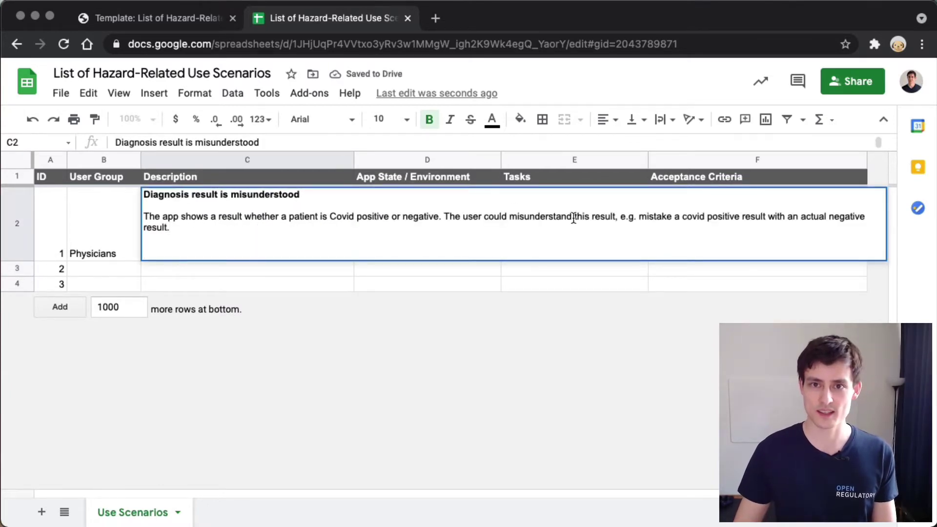
{"action": "left_click", "coordinate": [616, 216]}
{"action": "type", "text": "due to poor "}
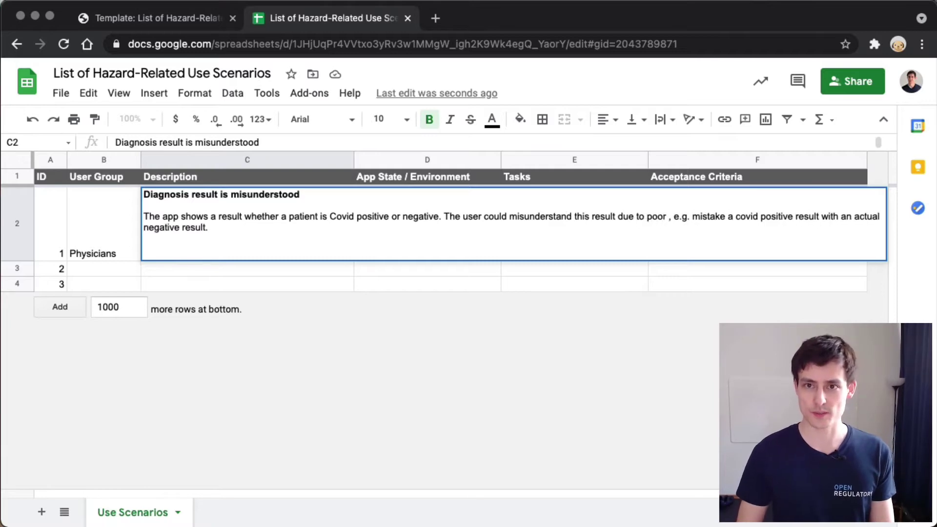
{"action": "type", "text": "usability"}
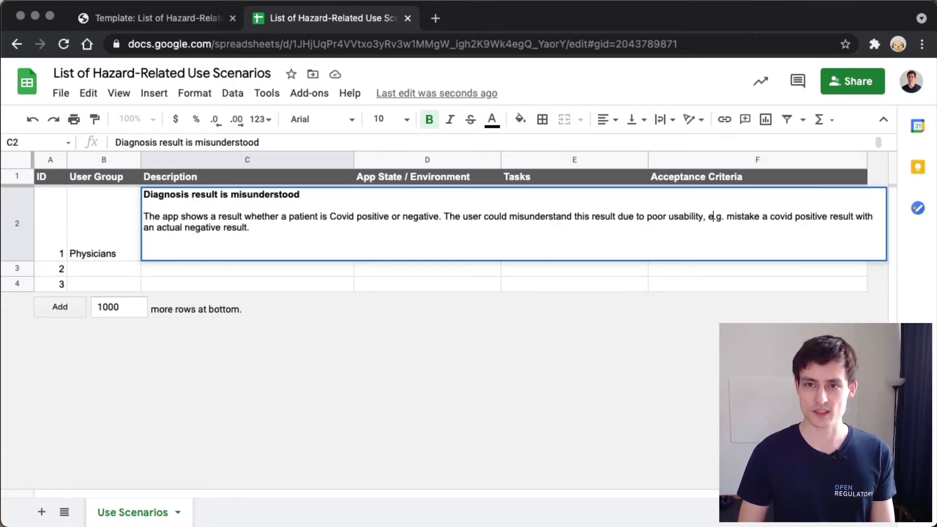
Replace the 'mistake … with an actual negative result' ending with 'would be understood as negative result'.
{"action": "key", "text": "Right"}
{"action": "key", "text": "Right"}
{"action": "key", "text": "Right"}
{"action": "key", "text": "Right"}
{"action": "key", "text": "Right"}
{"action": "key", "text": "Right"}
{"action": "key", "text": "Right"}
{"action": "key", "text": "Right"}
{"action": "key", "text": "Right"}
{"action": "key", "text": "Right"}
{"action": "key", "text": "Right"}
{"action": "key", "text": "Right"}
{"action": "key", "text": "Right"}
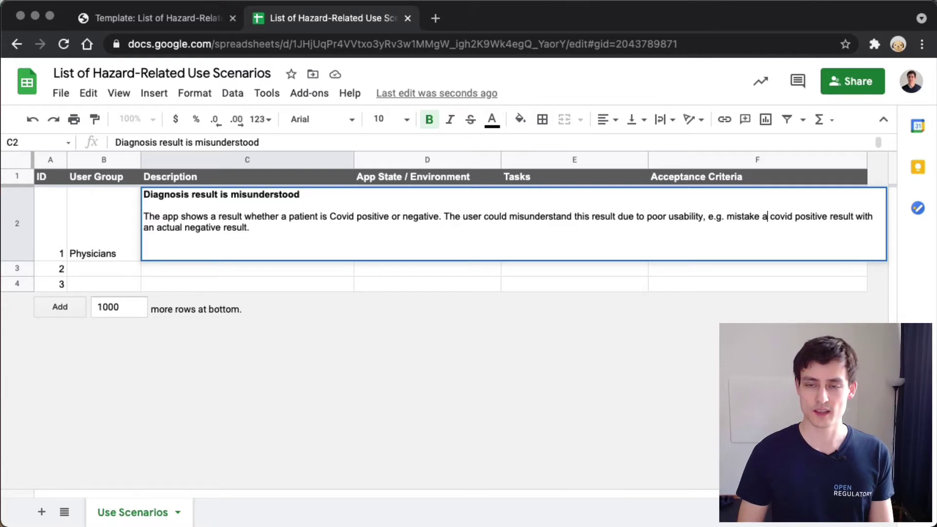
{"action": "key", "text": "Left"}
{"action": "key", "text": "BackSpace"}
{"action": "key", "text": "BackSpace"}
{"action": "key", "text": "BackSpace"}
{"action": "key", "text": "BackSpace"}
{"action": "key", "text": "BackSpace"}
{"action": "key", "text": "BackSpace"}
{"action": "key", "text": "BackSpace"}
{"action": "key", "text": "BackSpace"}
{"action": "key", "text": "Right"}
{"action": "key", "text": "Right"}
{"action": "key", "text": "Right"}
{"action": "key", "text": "Right"}
{"action": "key", "text": "Right"}
{"action": "key", "text": "Right"}
{"action": "key", "text": "Right"}
{"action": "key", "text": "Right"}
{"action": "key", "text": "Right"}
{"action": "key", "text": "Right"}
{"action": "key", "text": "Right"}
{"action": "key", "text": "Right"}
{"action": "key", "text": "Right"}
{"action": "key", "text": "Right"}
{"action": "key", "text": "Right"}
{"action": "key", "text": "Right"}
{"action": "key", "text": "Right"}
{"action": "key", "text": "Right"}
{"action": "key", "text": "Right"}
{"action": "key", "text": "Right"}
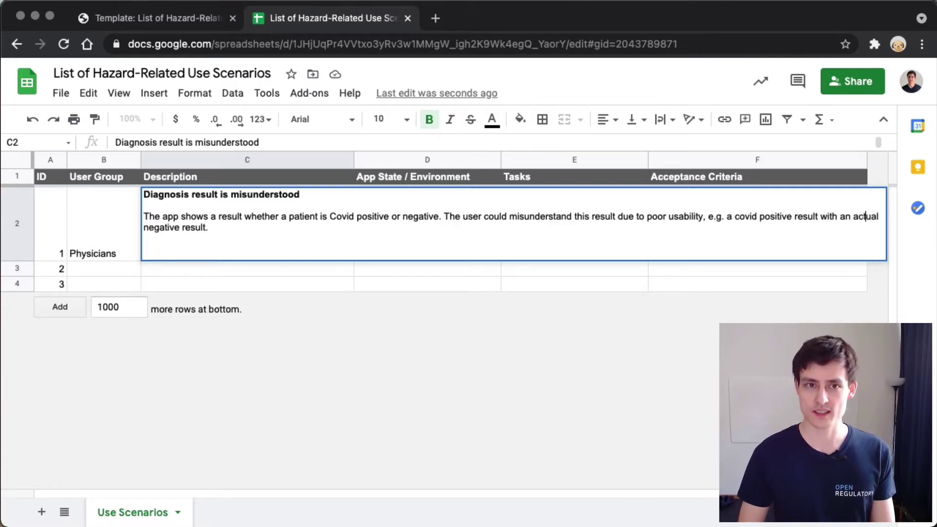
{"action": "key", "text": "Right"}
{"action": "key", "text": "Right"}
{"action": "key", "text": "Right"}
{"action": "key", "text": "Right"}
{"action": "key", "text": "Right"}
{"action": "key", "text": "Right"}
{"action": "key", "text": "Right"}
{"action": "key", "text": "Right"}
{"action": "key", "text": "Right"}
{"action": "key", "text": "Right"}
{"action": "key", "text": "Right"}
{"action": "key", "text": "Right"}
{"action": "key", "text": "Right"}
{"action": "key", "text": "Right"}
{"action": "key", "text": "Right"}
{"action": "key", "text": "Right"}
{"action": "key", "text": "Right"}
{"action": "key", "text": "Right"}
{"action": "key", "text": "Right"}
{"action": "key", "text": "BackSpace"}
{"action": "key", "text": "BackSpace"}
{"action": "key", "text": "BackSpace"}
{"action": "key", "text": "BackSpace"}
{"action": "key", "text": "BackSpace"}
{"action": "key", "text": "BackSpace"}
{"action": "key", "text": "BackSpace"}
{"action": "key", "text": "BackSpace"}
{"action": "key", "text": "BackSpace"}
{"action": "key", "text": "BackSpace"}
{"action": "key", "text": "BackSpace"}
{"action": "key", "text": "BackSpace"}
{"action": "key", "text": "BackSpace"}
{"action": "key", "text": "BackSpace"}
{"action": "key", "text": "BackSpace"}
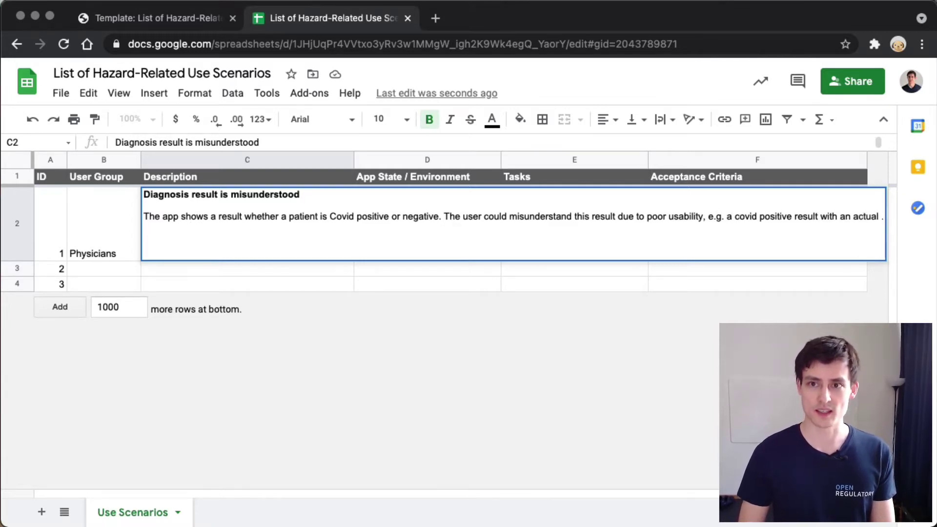
{"action": "key", "text": "BackSpace"}
{"action": "key", "text": "BackSpace"}
{"action": "key", "text": "BackSpace"}
{"action": "key", "text": "BackSpace"}
{"action": "key", "text": "BackSpace"}
{"action": "key", "text": "BackSpace"}
{"action": "key", "text": "BackSpace"}
{"action": "key", "text": "BackSpace"}
{"action": "key", "text": "BackSpace"}
{"action": "key", "text": "BackSpace"}
{"action": "key", "text": "BackSpace"}
{"action": "key", "text": "BackSpace"}
{"action": "key", "text": "BackSpace"}
{"action": "key", "text": "BackSpace"}
{"action": "key", "text": "BackSpace"}
{"action": "type", "text": "would "}
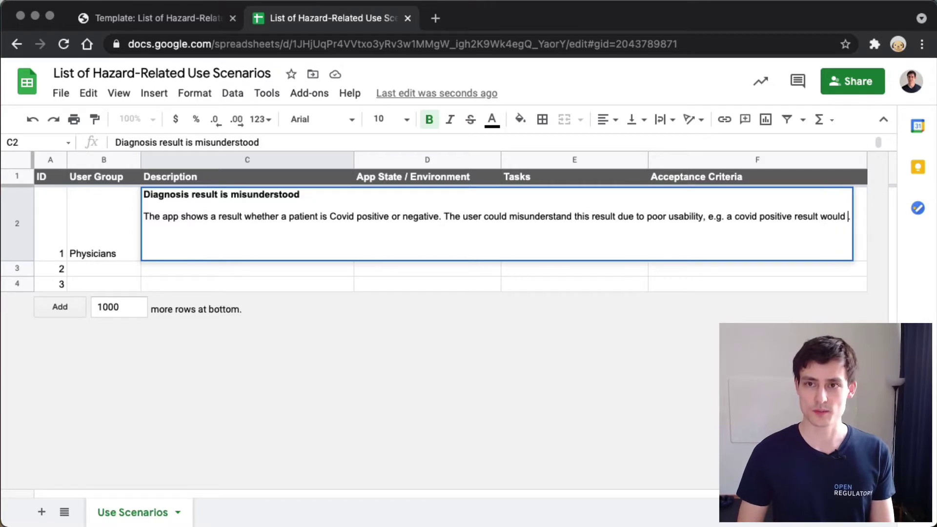
{"action": "type", "text": "be understood as"}
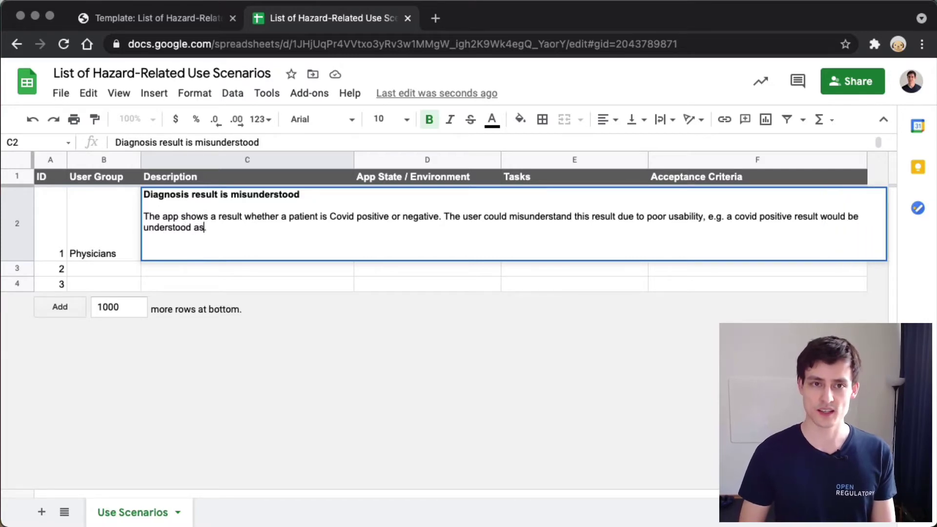
{"action": "type", "text": " negative resul"}
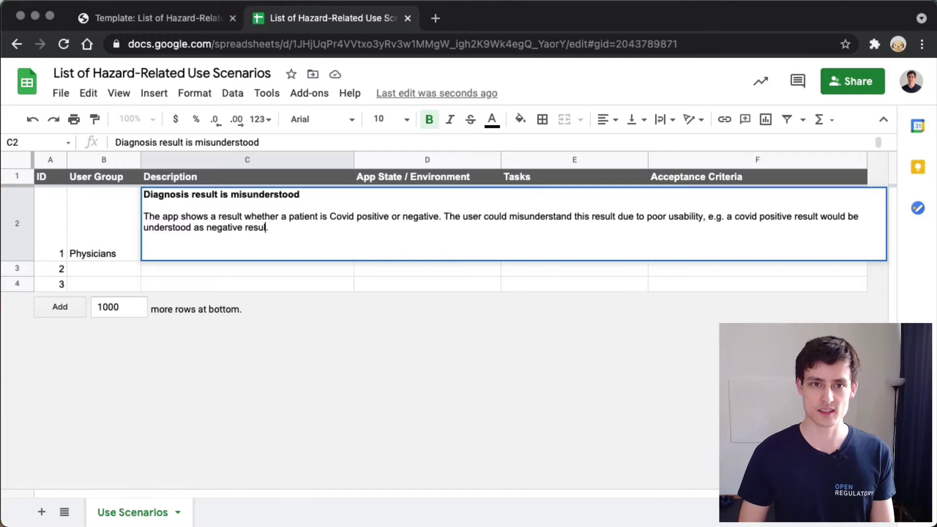
{"action": "type", "text": "t"}
{"action": "key", "text": "Return"}
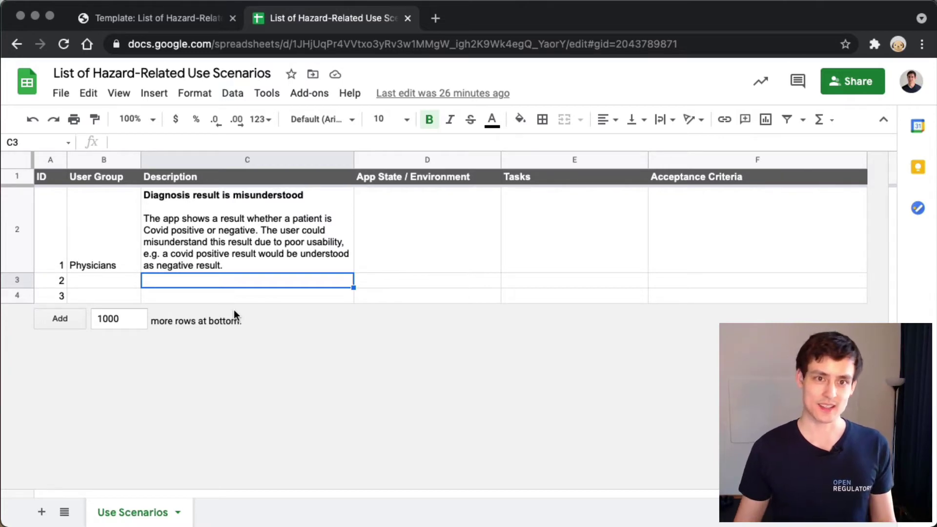
{"action": "left_click", "coordinate": [198, 268]}
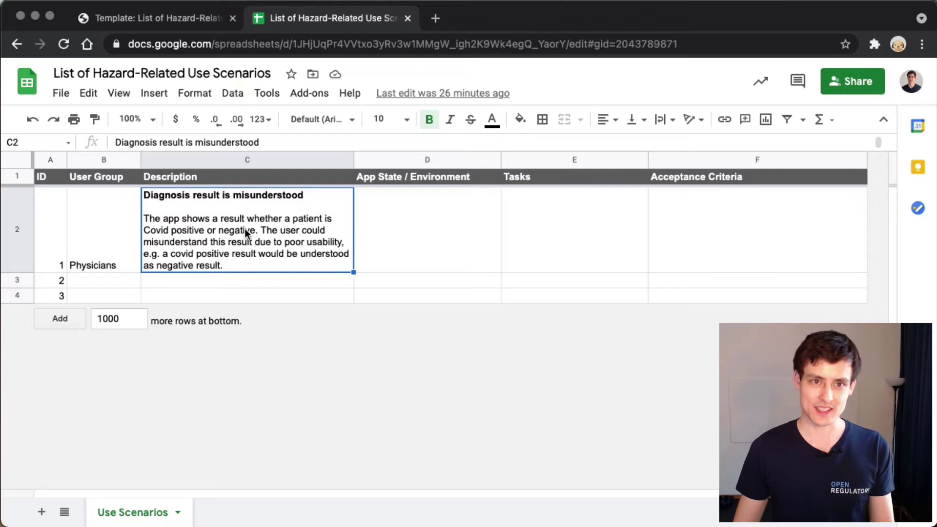
{"action": "key", "text": "Tab"}
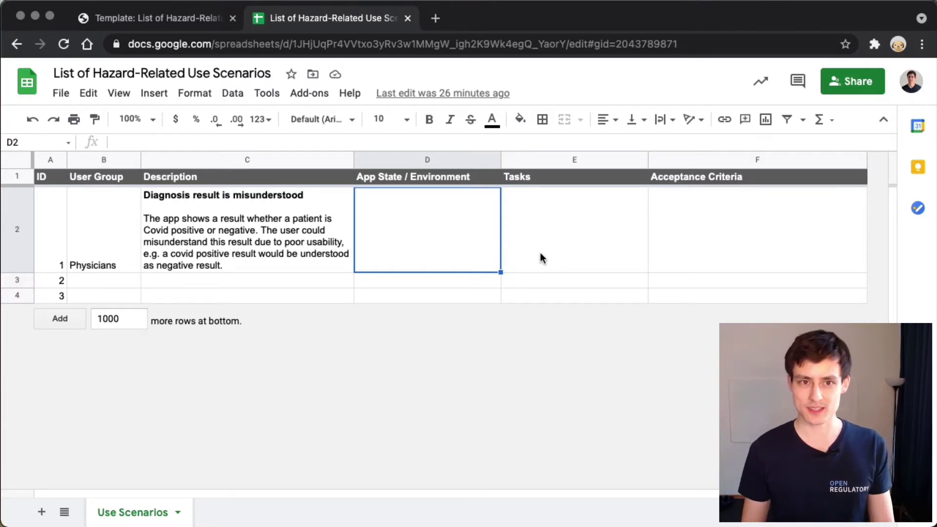
Fill D2 with '- App is installed' and '- Covid test is done and result is displayed' on separate lines.
{"action": "key", "text": "Return"}
{"action": "type", "text": "-"}
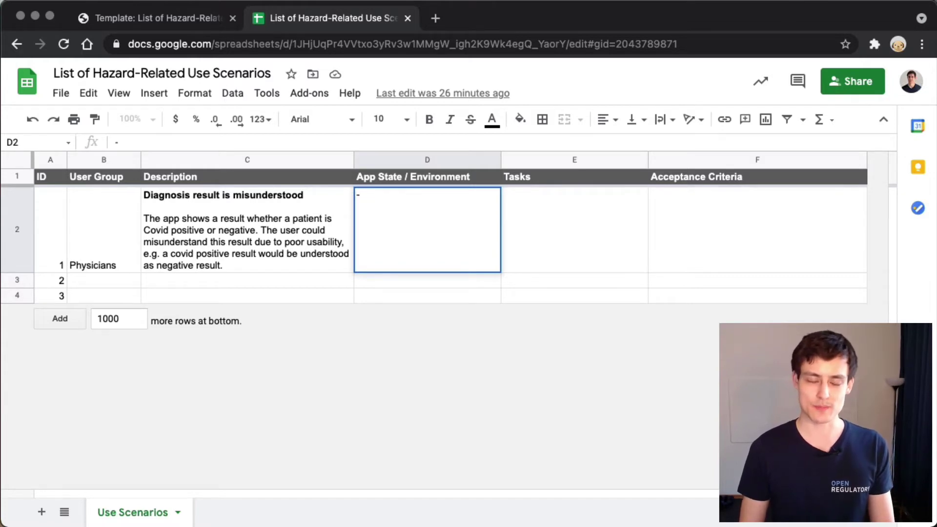
{"action": "type", "text": " App"}
{"action": "key", "text": "BackSpace"}
{"action": "key", "text": "BackSpace"}
{"action": "type", "text": "p"}
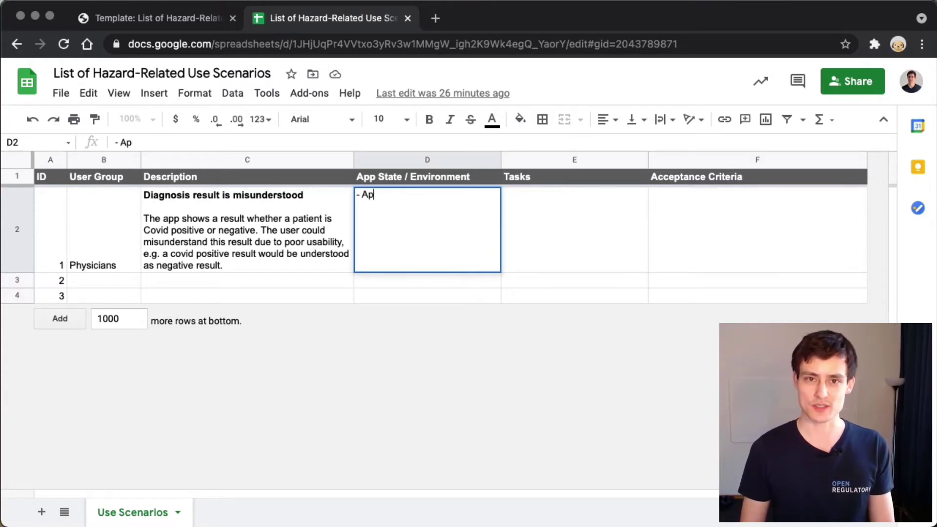
{"action": "type", "text": "p is installed"}
{"action": "key", "text": "alt+Return"}
{"action": "type", "text": "-"}
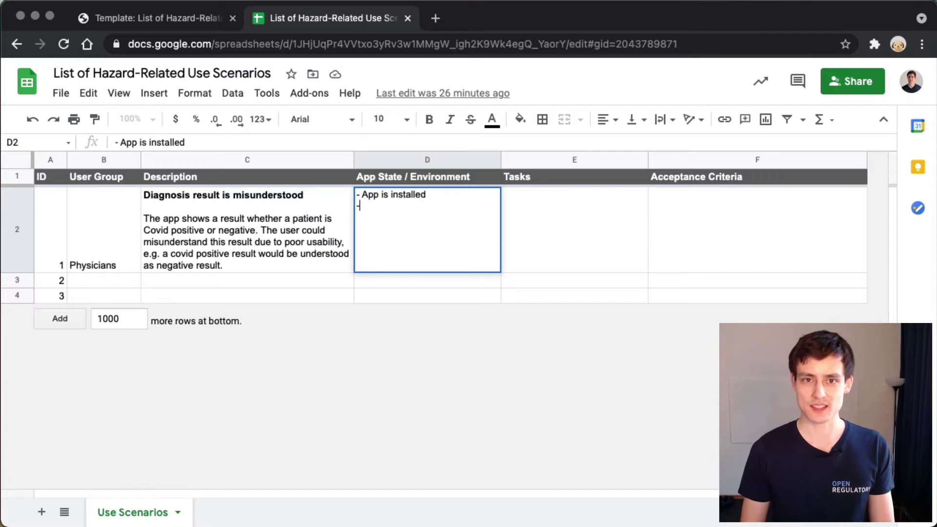
{"action": "type", "text": " Covid "}
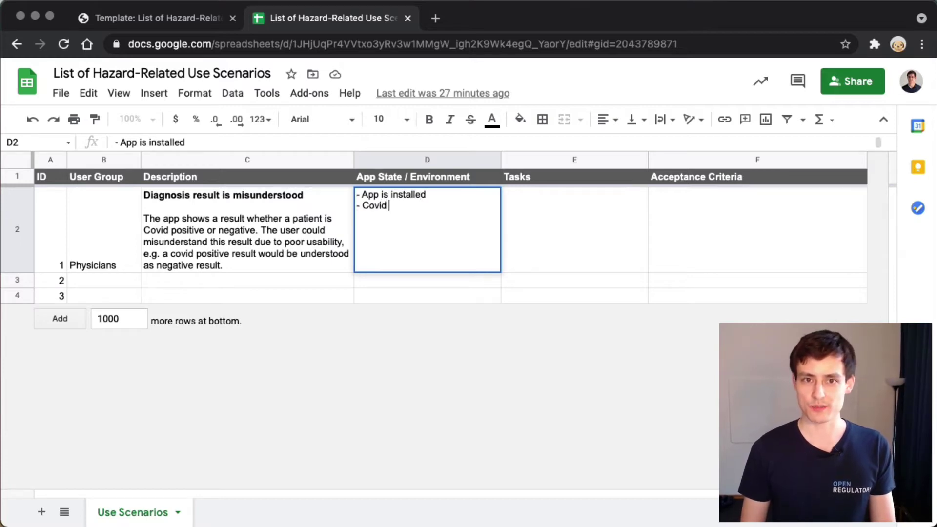
{"action": "type", "text": "test is done "}
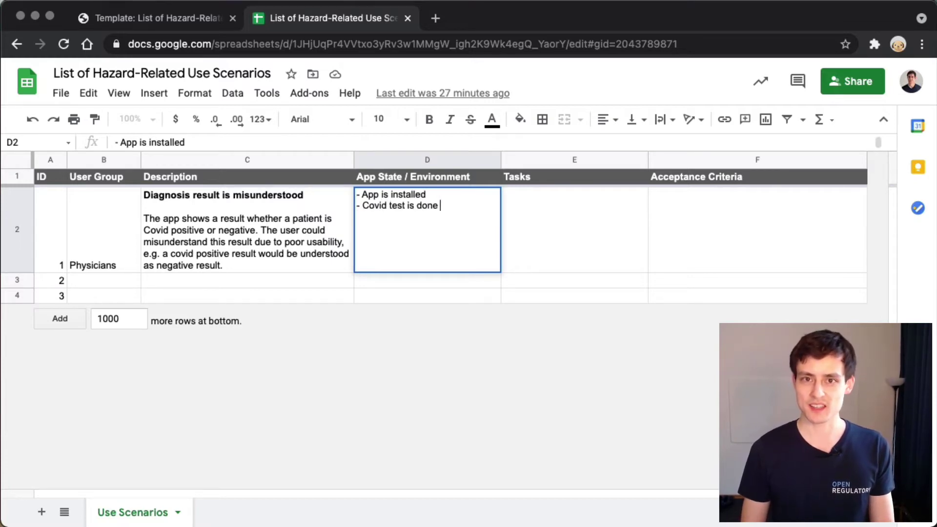
{"action": "type", "text": "and result is display"}
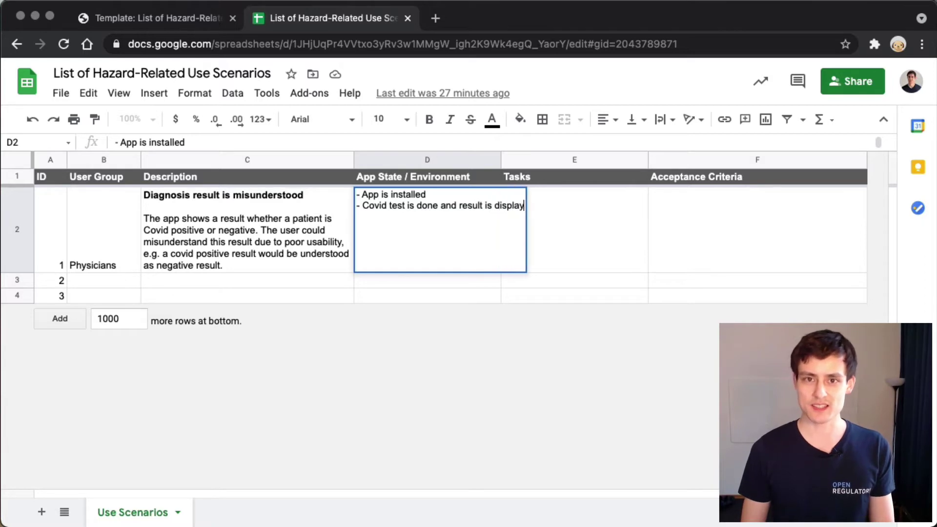
{"action": "type", "text": "ed"}
{"action": "key", "text": "Return"}
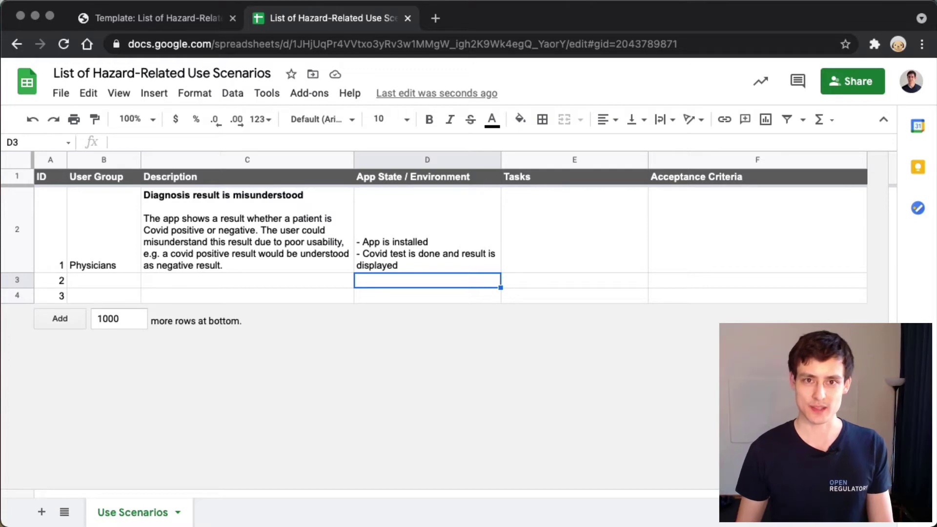
{"action": "left_click", "coordinate": [566, 244]}
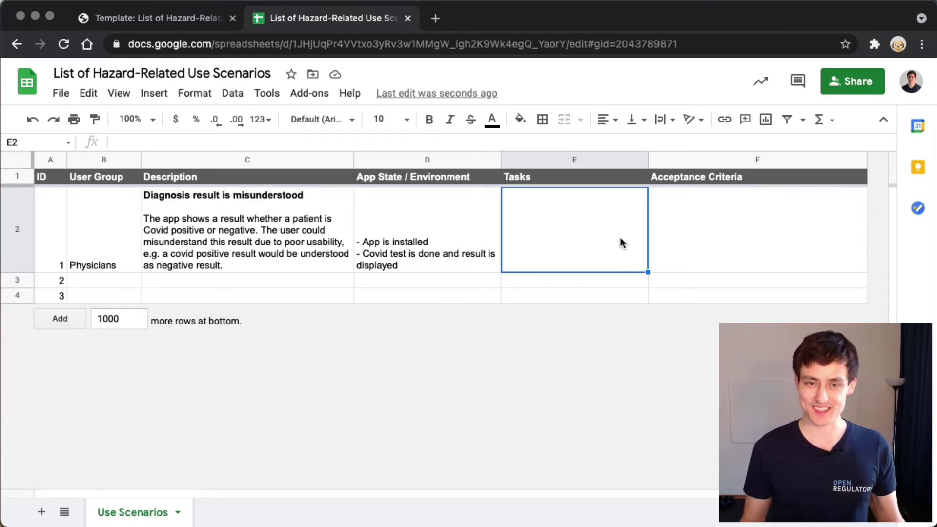
Start E2's task list with '1. Launch app' and '2. Take picture of patient who may have covid'.
{"action": "key", "text": "Return"}
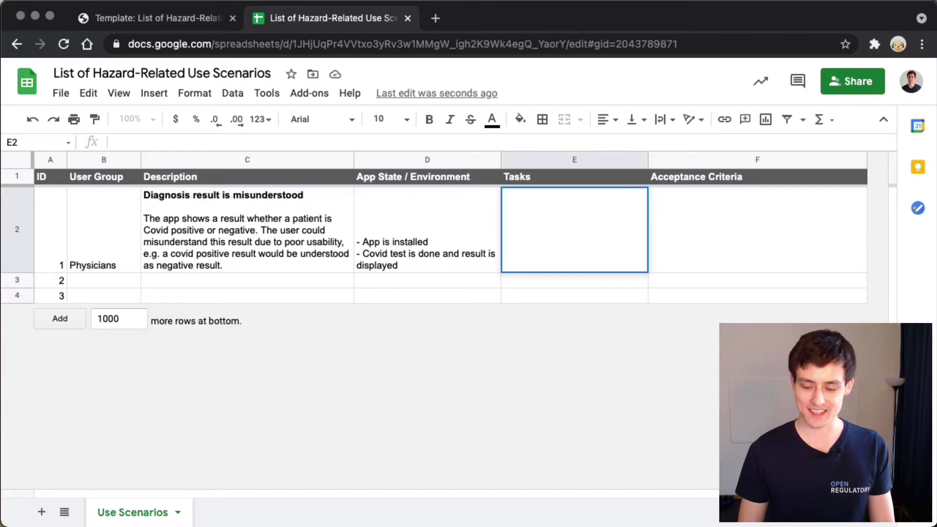
{"action": "type", "text": "1."}
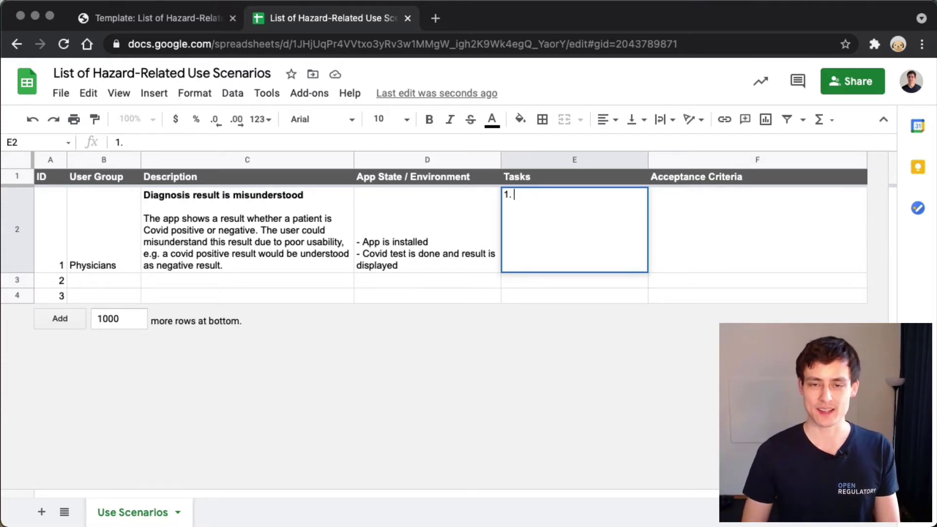
{"action": "type", "text": "Take a"}
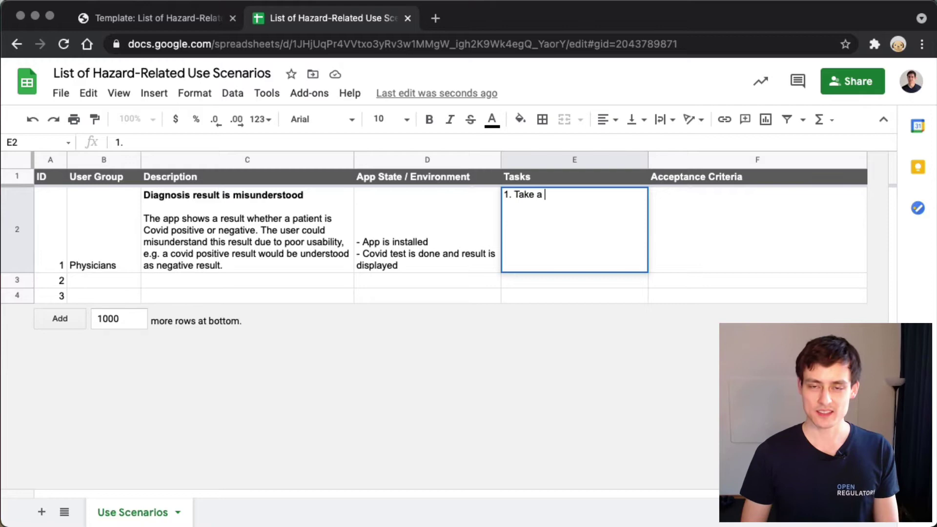
{"action": "key", "text": "BackSpace"}
{"action": "key", "text": "BackSpace"}
{"action": "key", "text": "BackSpace"}
{"action": "key", "text": "BackSpace"}
{"action": "key", "text": "BackSpace"}
{"action": "key", "text": "BackSpace"}
{"action": "type", "text": "Launch app"}
{"action": "key", "text": "alt+Return"}
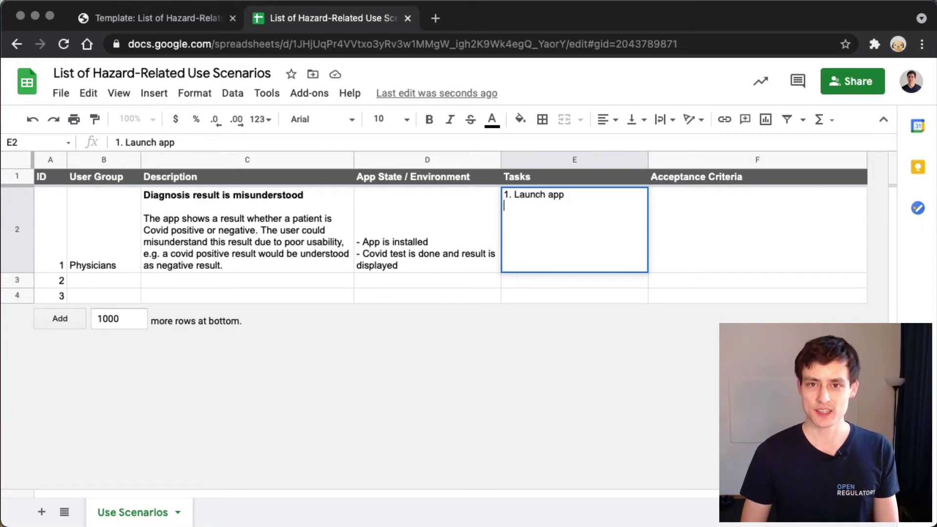
{"action": "type", "text": "2. Take pic"}
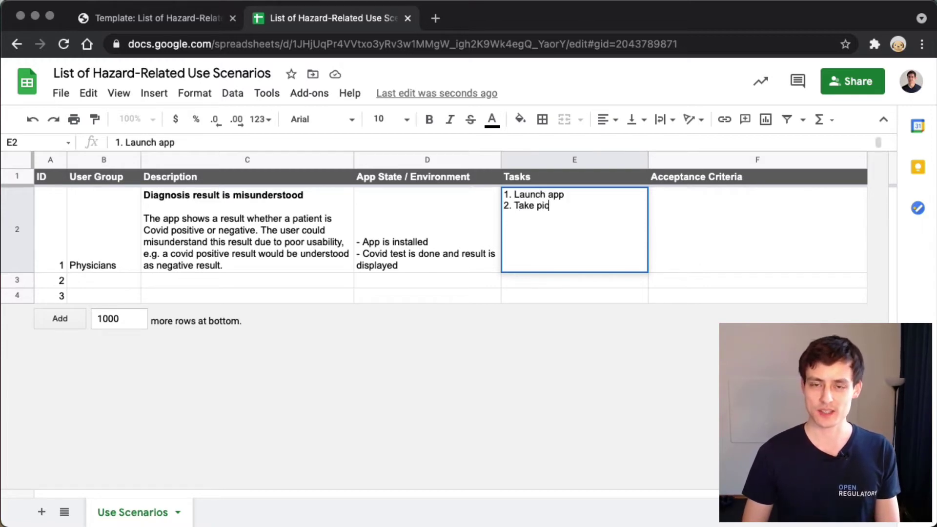
{"action": "type", "text": "ture of patient"}
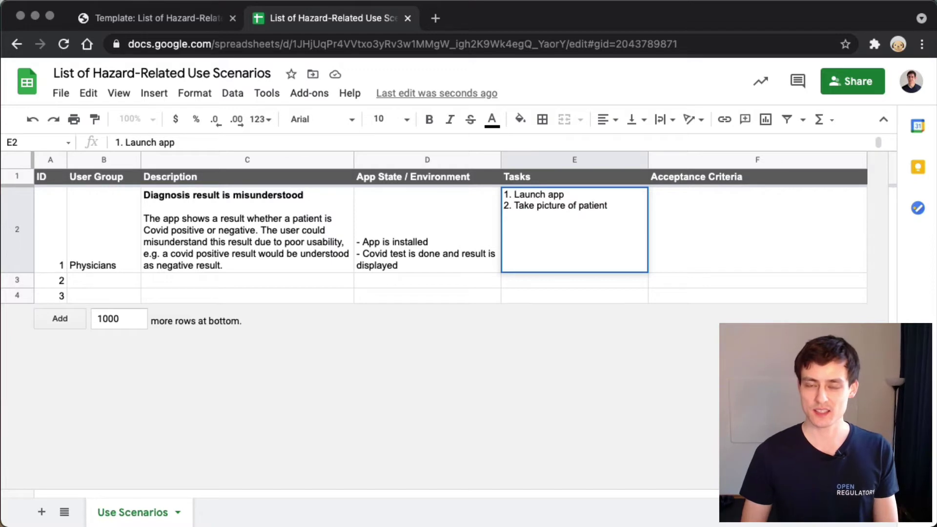
{"action": "type", "text": " who may have covid"}
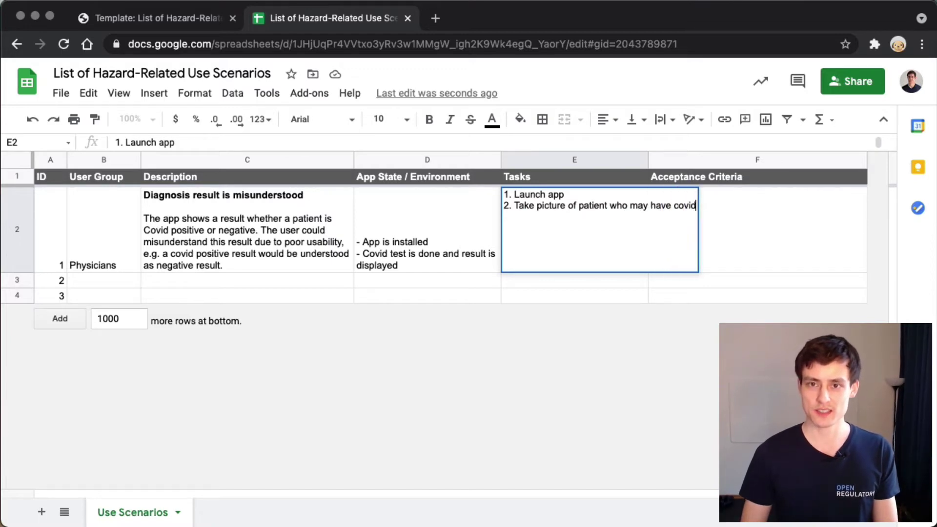
Add '3. View result' and '4. Interpret result correctly and arrive at medical conclusion'.
{"action": "key", "text": "alt+Return"}
{"action": "type", "text": "3. View "}
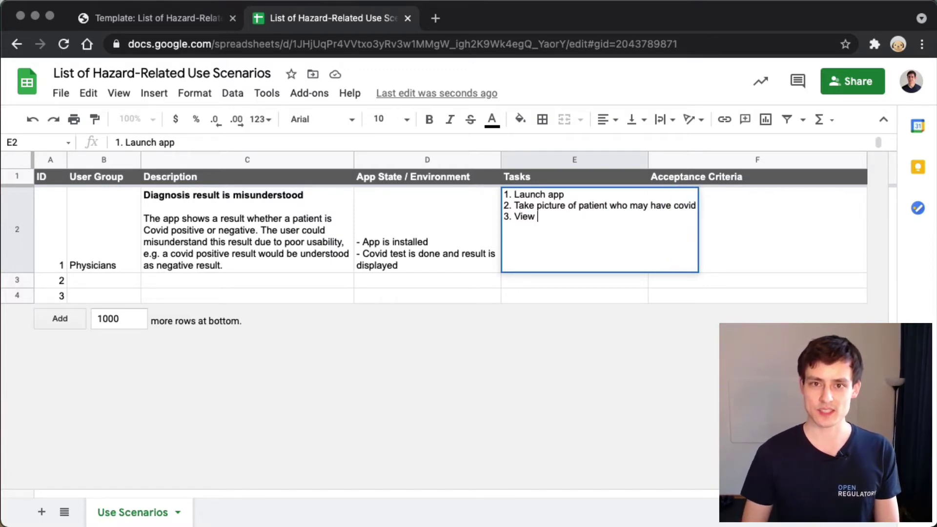
{"action": "type", "text": "result4. "}
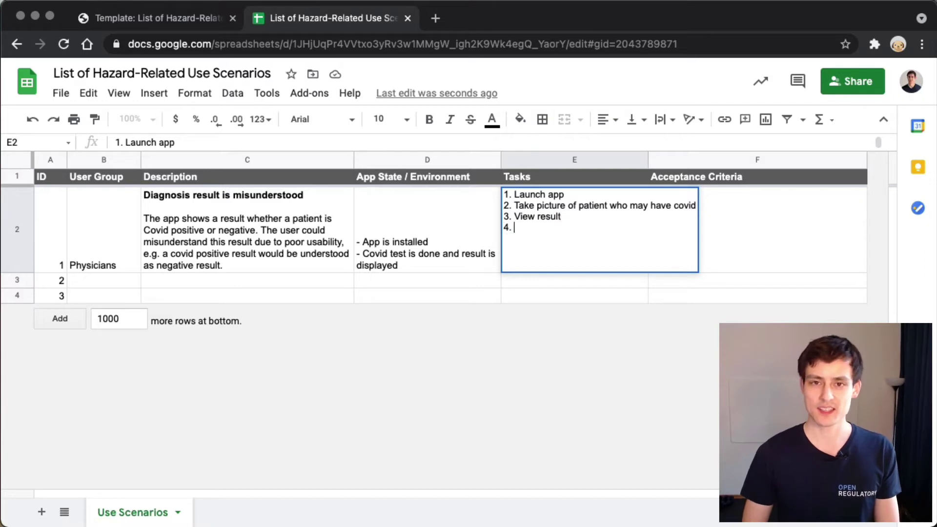
{"action": "type", "text": "Interp"}
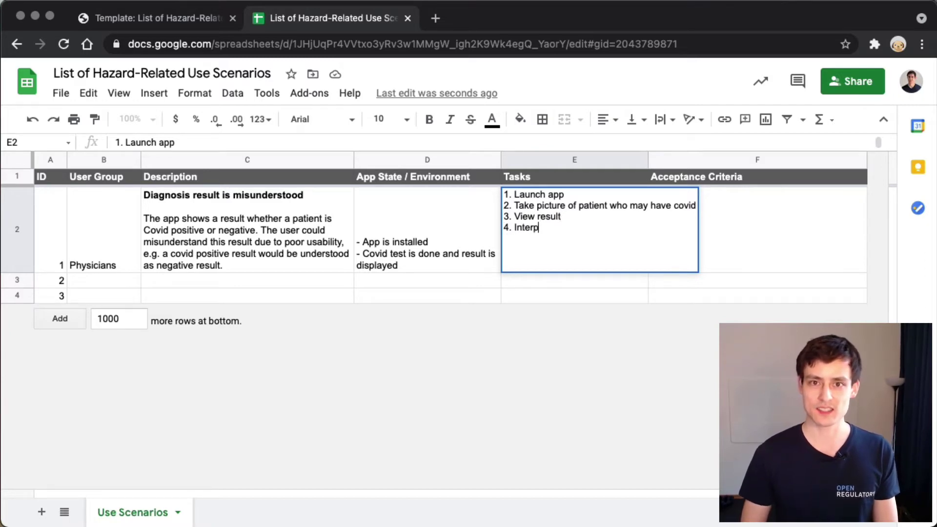
{"action": "type", "text": "ret result and indica"}
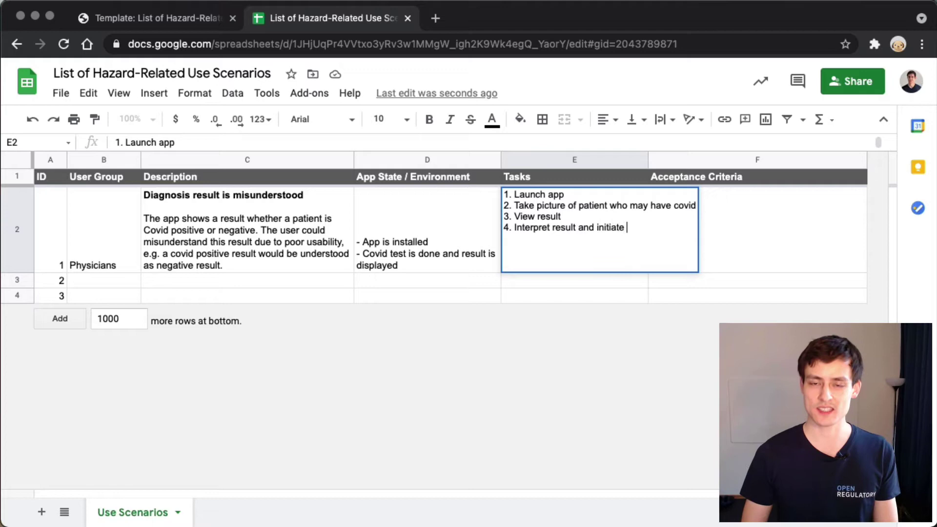
{"action": "key", "text": "BackSpace"}
{"action": "key", "text": "BackSpace"}
{"action": "key", "text": "BackSpace"}
{"action": "key", "text": "BackSpace"}
{"action": "key", "text": "BackSpace"}
{"action": "key", "text": "BackSpace"}
{"action": "key", "text": "BackSpace"}
{"action": "key", "text": "BackSpace"}
{"action": "key", "text": "BackSpace"}
{"action": "key", "text": "BackSpace"}
{"action": "type", "text": "cror"}
{"action": "key", "text": "BackSpace"}
{"action": "key", "text": "BackSpace"}
{"action": "key", "text": "BackSpace"}
{"action": "type", "text": "o"}
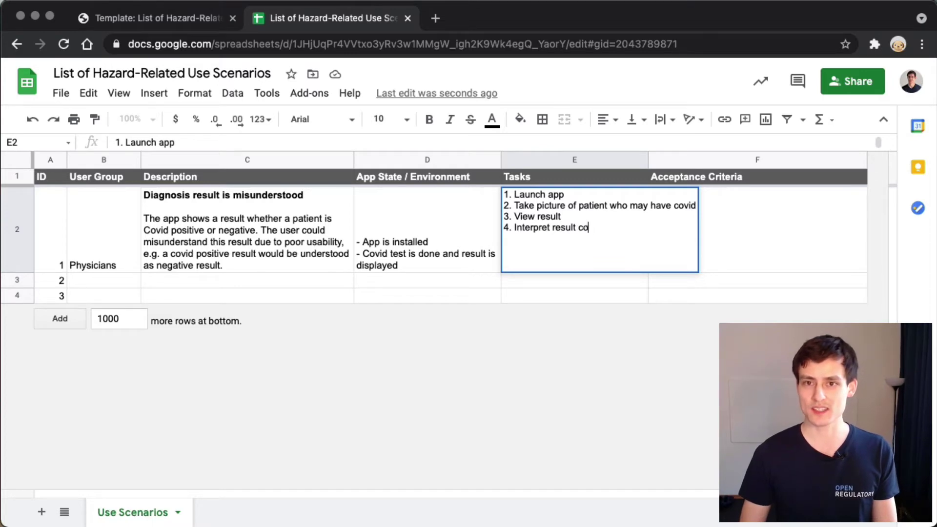
{"action": "type", "text": "rrectly and initiate me"}
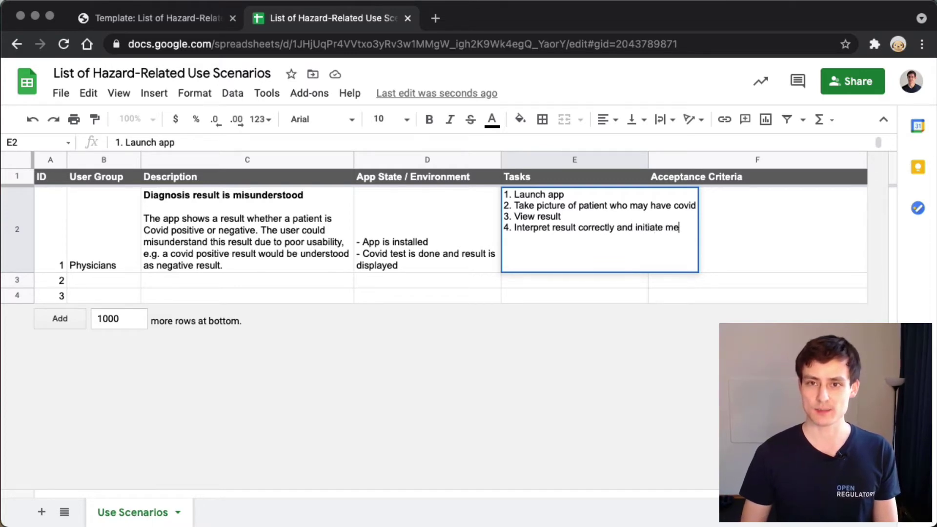
{"action": "type", "text": "dical inter"}
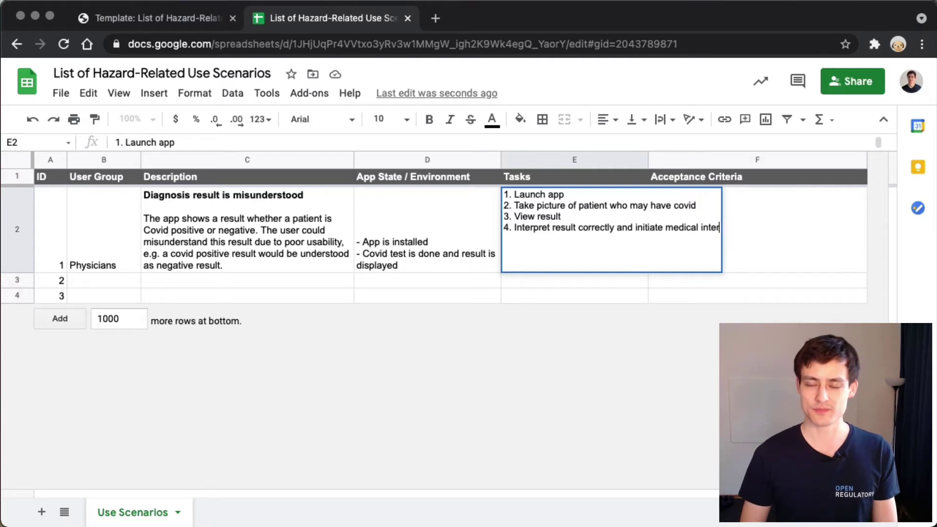
{"action": "type", "text": "vention"}
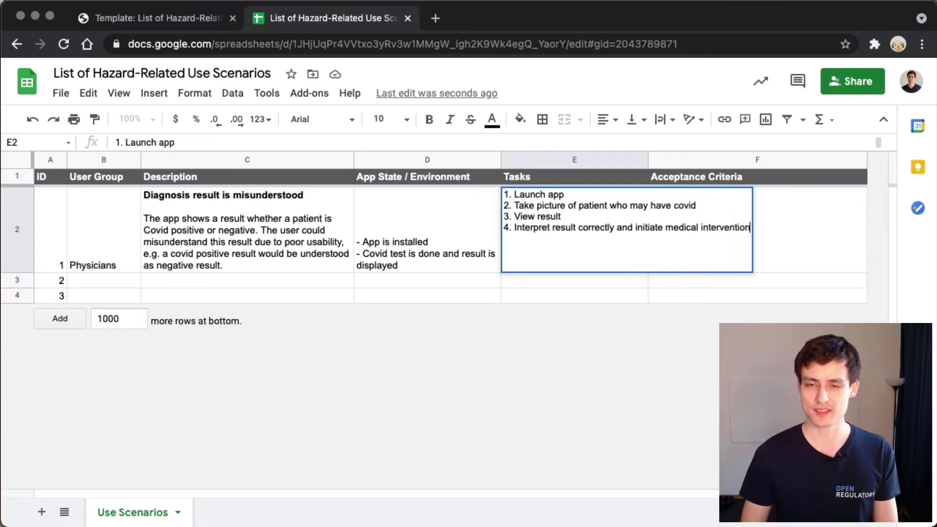
{"action": "key", "text": "alt+BackSpace"}
{"action": "key", "text": "alt+BackSpace"}
{"action": "key", "text": "alt+BackSpace"}
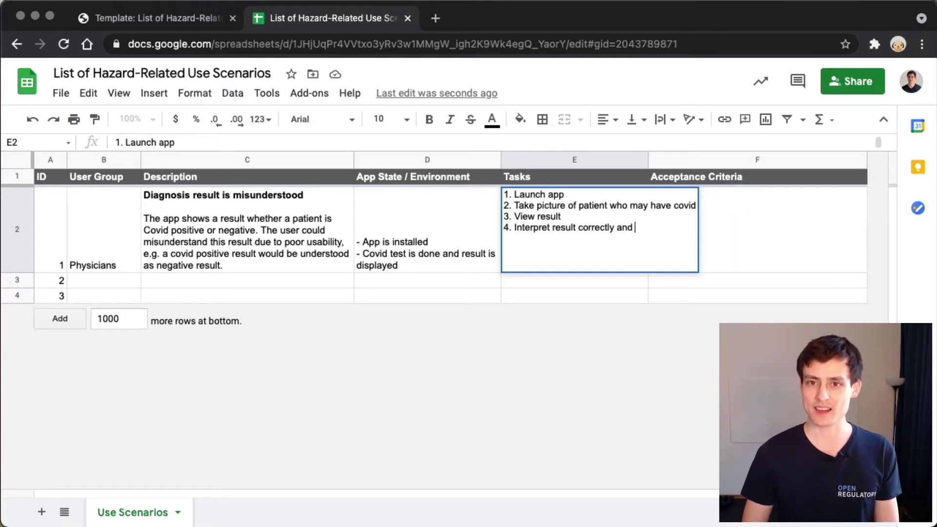
{"action": "type", "text": "arrive at medical "}
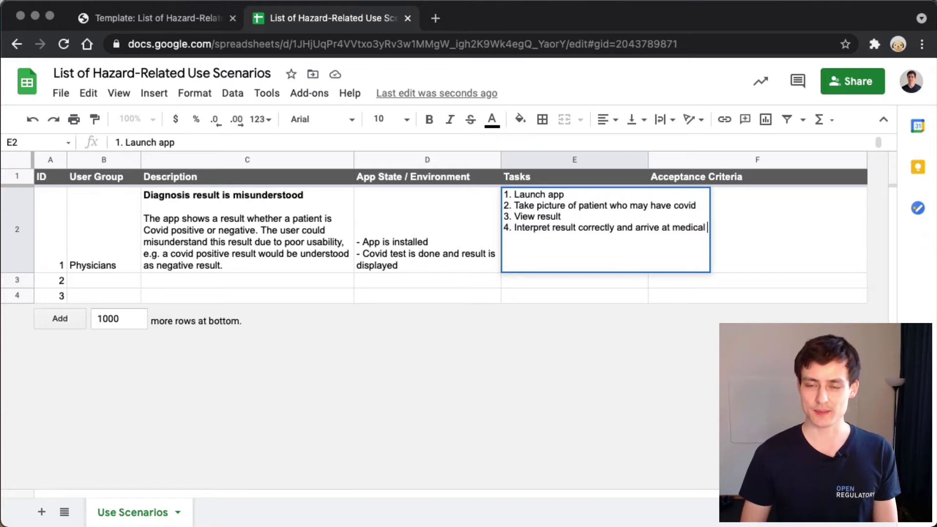
{"action": "type", "text": "decis"}
{"action": "key", "text": "alt+BackSpace"}
{"action": "type", "text": "conclusion"}
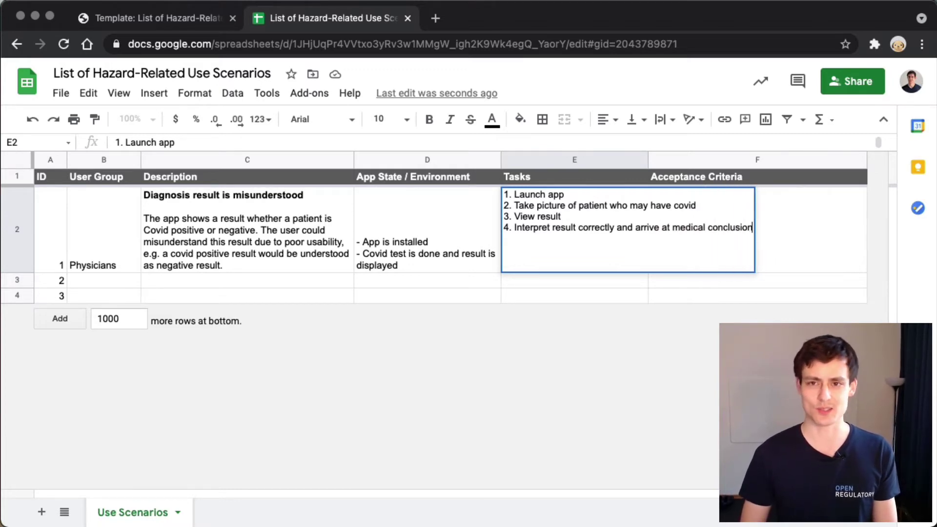
{"action": "key", "text": "Return"}
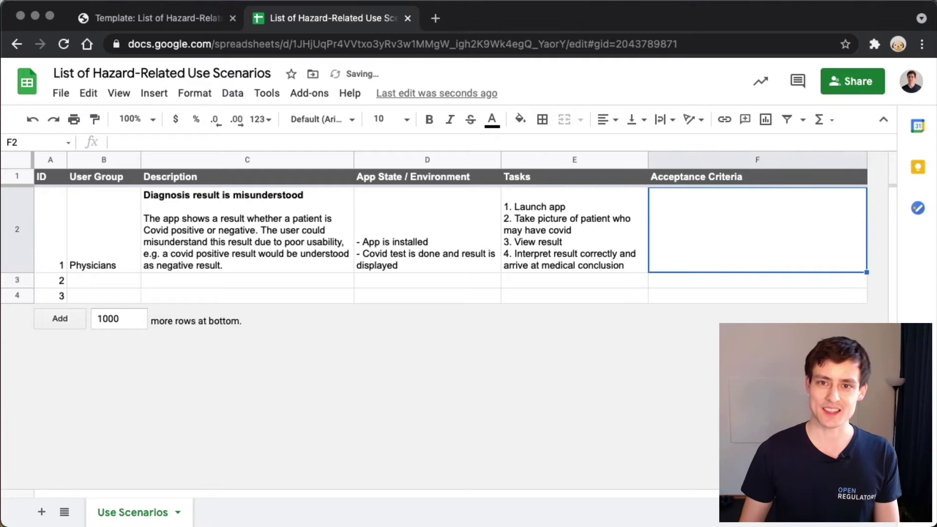
Enter 'Physician has understood the displayed covid result.' as F2's acceptance criterion.
{"action": "key", "text": "Return"}
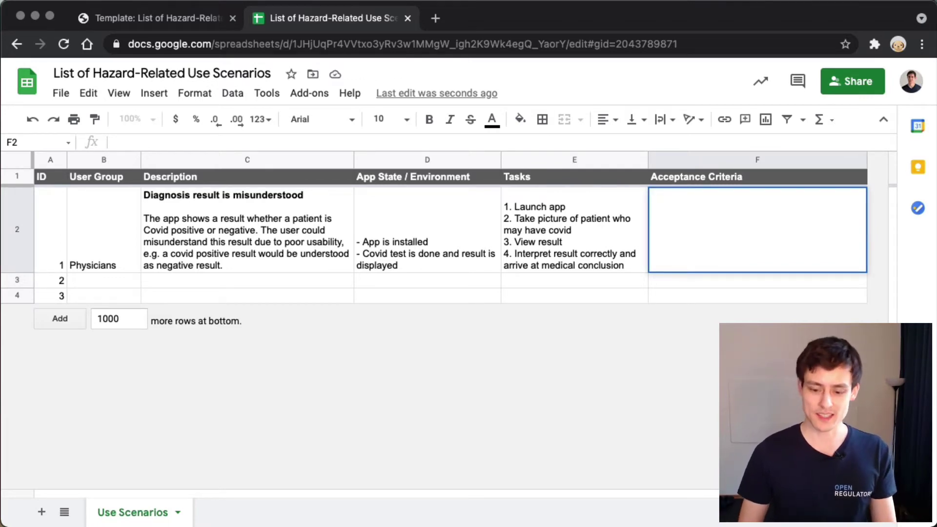
{"action": "type", "text": "P"}
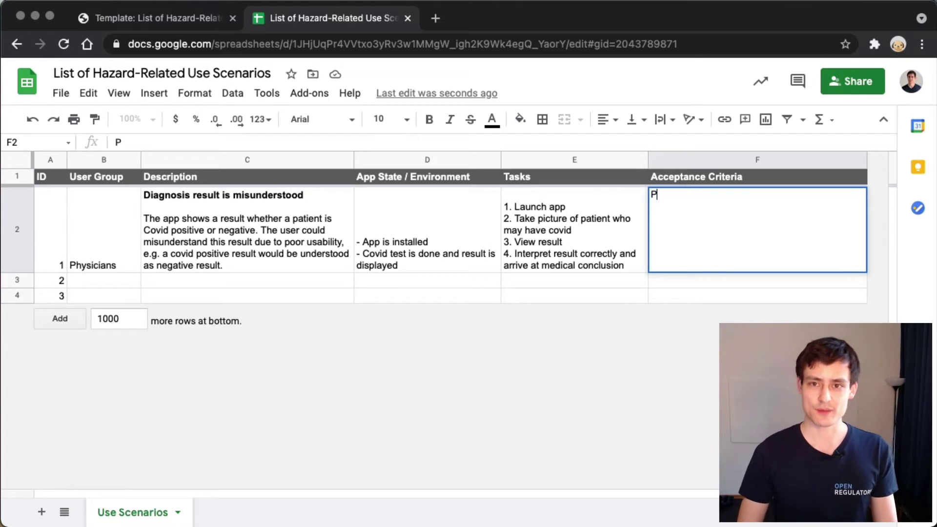
{"action": "type", "text": "hysician has"}
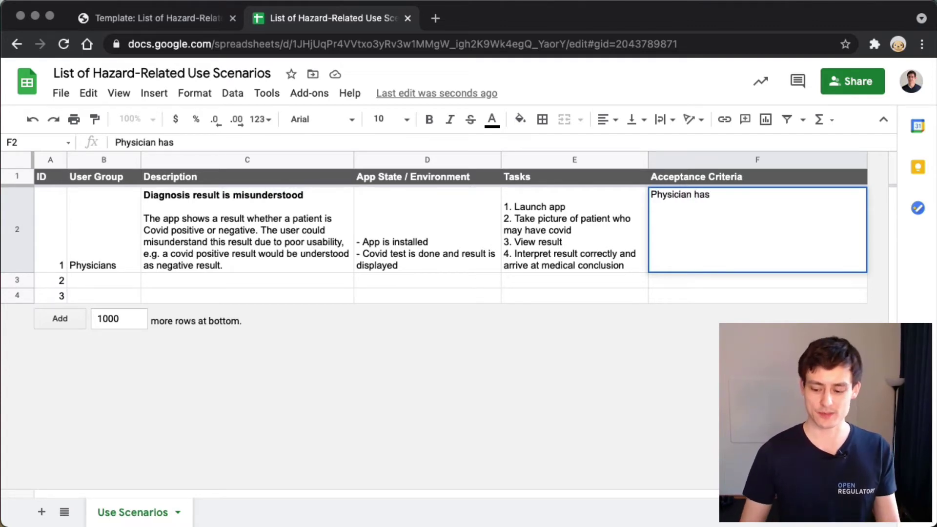
{"action": "type", "text": " undestoo"}
{"action": "key", "text": "alt+BackSpace"}
{"action": "type", "text": "und"}
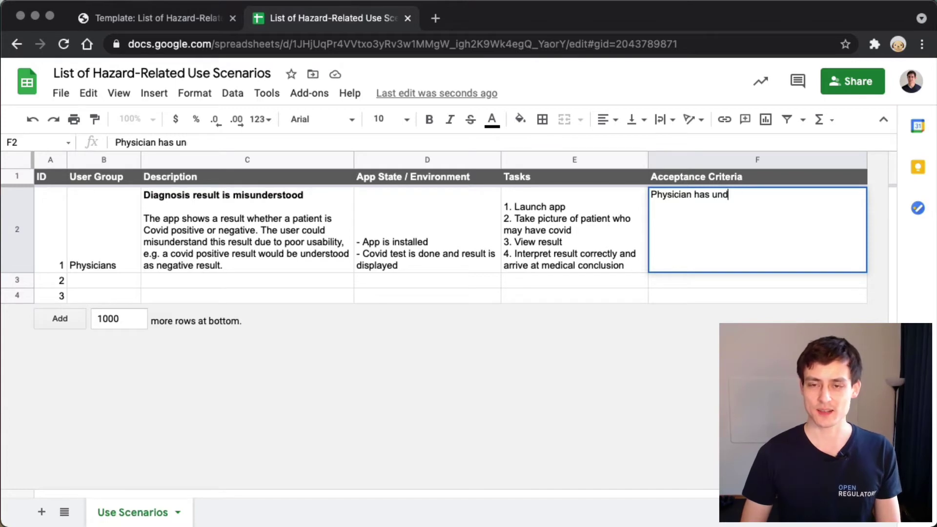
{"action": "type", "text": "erstood the c"}
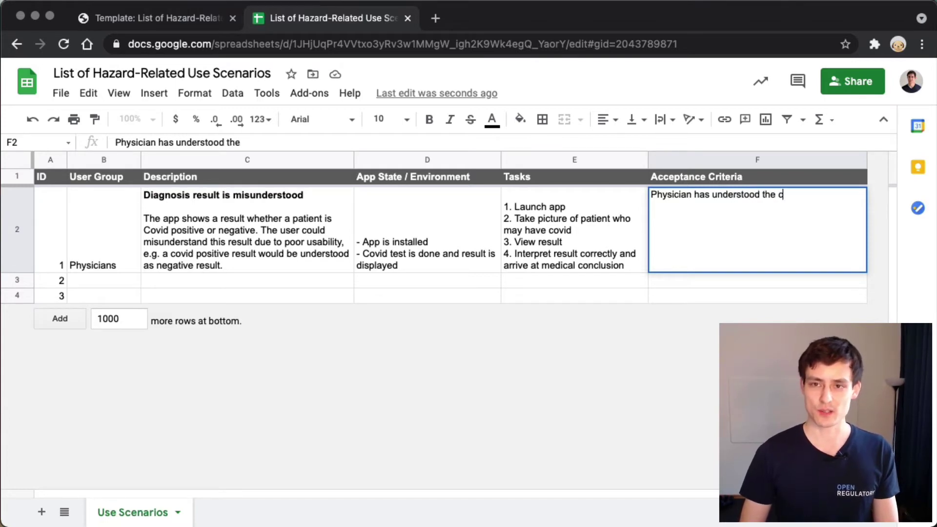
{"action": "type", "text": "ovid result"}
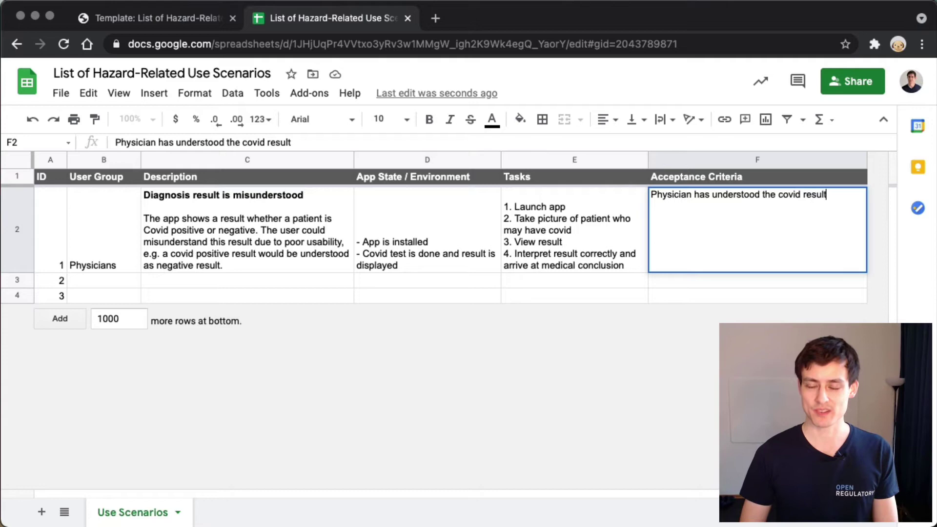
{"action": "key", "text": "Home"}
{"action": "key", "text": "Right"}
{"action": "key", "text": "Right"}
{"action": "key", "text": "Right"}
{"action": "key", "text": "Right"}
{"action": "key", "text": "Right"}
{"action": "key", "text": "Right"}
{"action": "key", "text": "Right"}
{"action": "key", "text": "Right"}
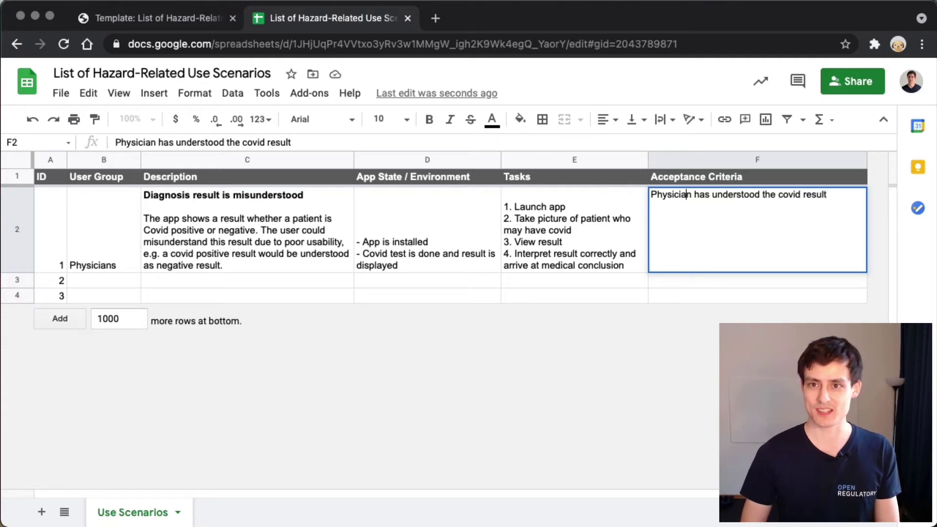
{"action": "key", "text": "Right"}
{"action": "key", "text": "Right"}
{"action": "key", "text": "Right"}
{"action": "key", "text": "Right"}
{"action": "key", "text": "Right"}
{"action": "key", "text": "Right"}
{"action": "key", "text": "Right"}
{"action": "key", "text": "Right"}
{"action": "key", "text": "Right"}
{"action": "key", "text": "Right"}
{"action": "key", "text": "Right"}
{"action": "key", "text": "Right"}
{"action": "key", "text": "Right"}
{"action": "key", "text": "Right"}
{"action": "key", "text": "Right"}
{"action": "key", "text": "Right"}
{"action": "key", "text": "Right"}
{"action": "key", "text": "Right"}
{"action": "key", "text": "Right"}
{"action": "key", "text": "Right"}
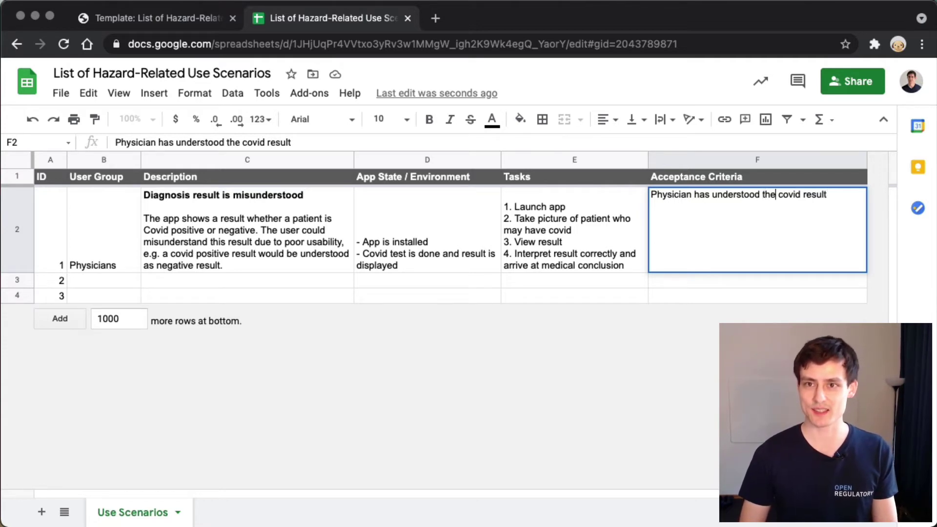
{"action": "type", "text": "displayed"}
{"action": "key", "text": "End"}
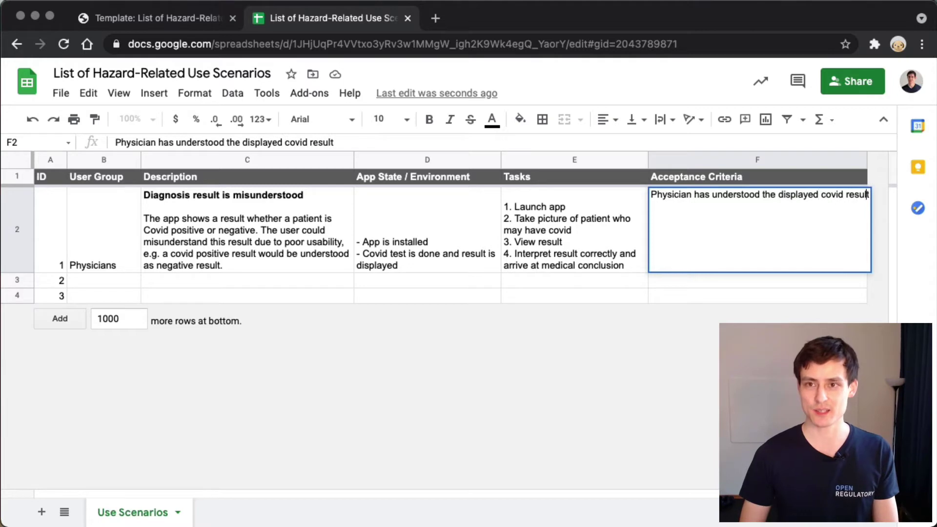
{"action": "type", "text": "."}
{"action": "key", "text": "Return"}
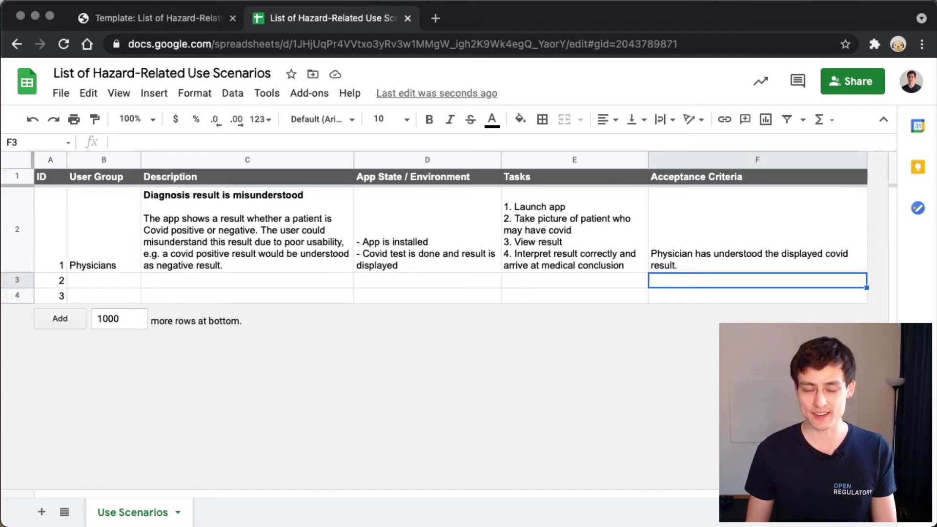
{"action": "key", "text": "Left"}
{"action": "key", "text": "Left"}
{"action": "key", "text": "Left"}
{"action": "key", "text": "Left"}
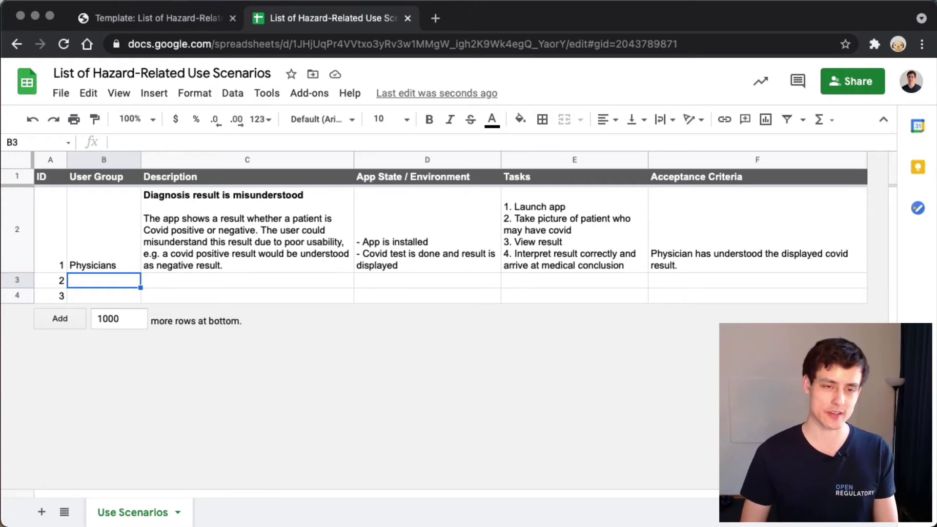
Enter 'Physicians' as scenario 2's user group in B3.
{"action": "type", "text": "Physicians"}
{"action": "key", "text": "Return"}
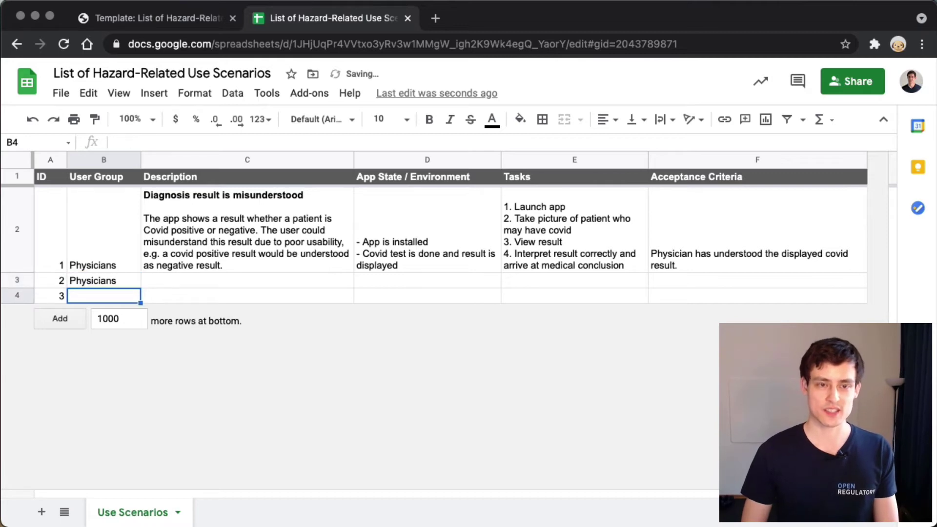
{"action": "key", "text": "Up"}
{"action": "key", "text": "Down"}
{"action": "key", "text": "Up"}
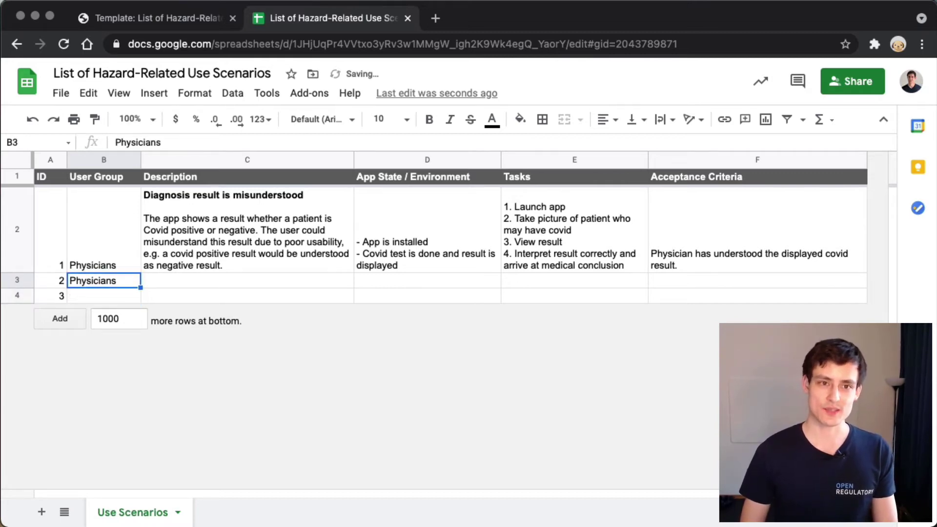
Draft C3's description as 'Pictures could have bad quality'.
{"action": "left_click", "coordinate": [247, 280]}
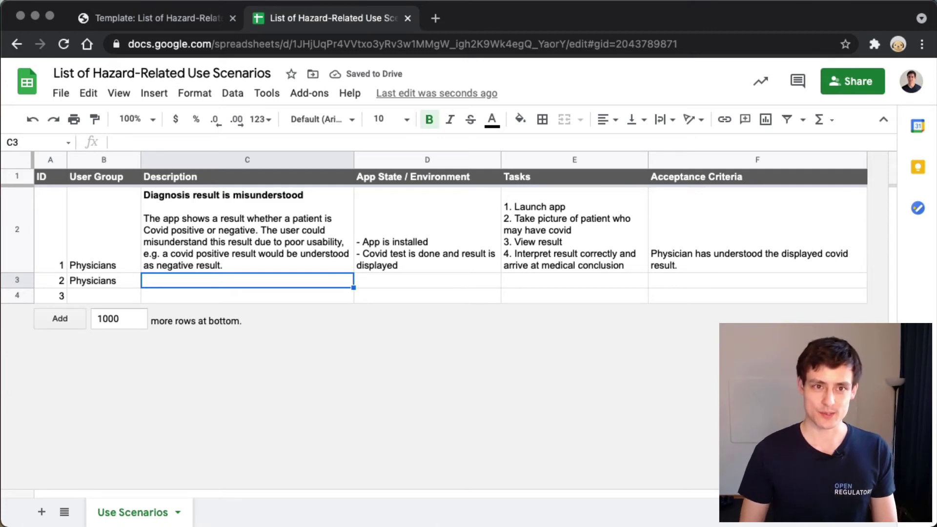
{"action": "key", "text": "Return"}
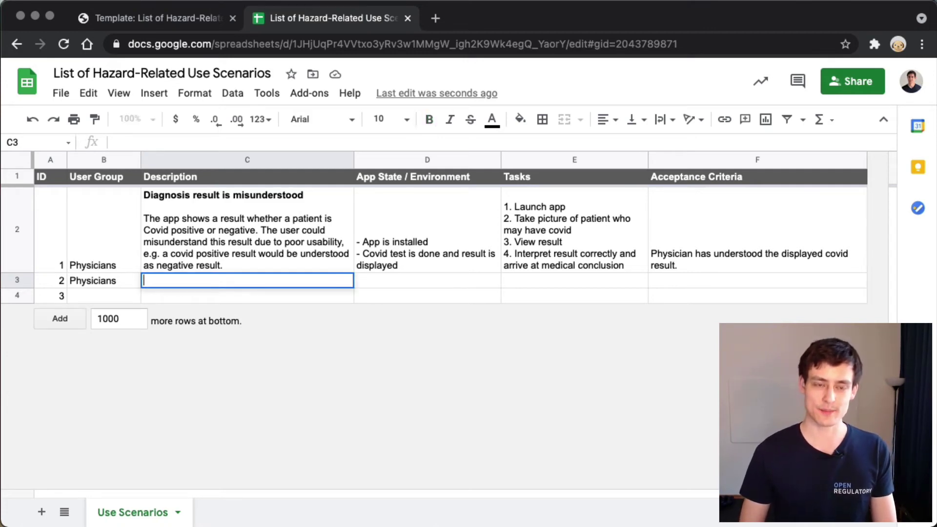
{"action": "type", "text": "Taking"}
{"action": "key", "text": "BackSpace"}
{"action": "key", "text": "BackSpace"}
{"action": "key", "text": "BackSpace"}
{"action": "key", "text": "BackSpace"}
{"action": "key", "text": "BackSpace"}
{"action": "key", "text": "BackSpace"}
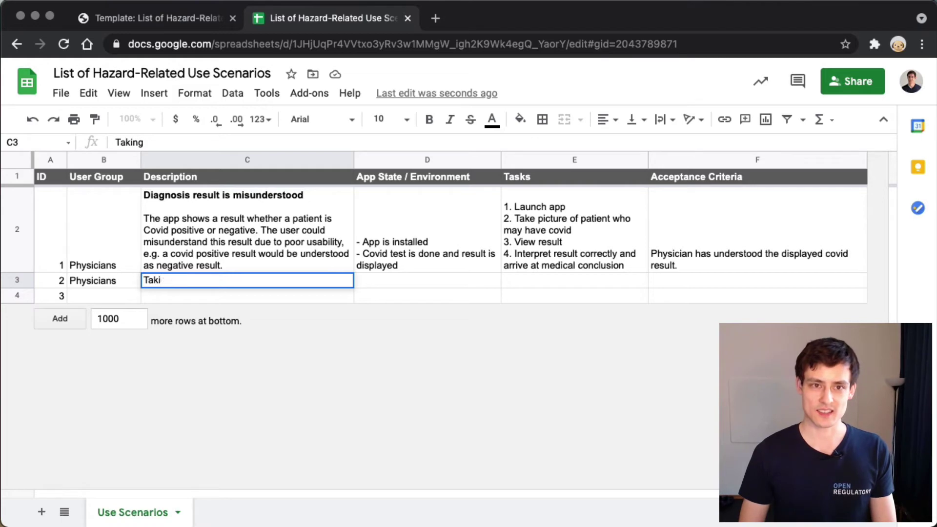
{"action": "type", "text": "Tak"}
{"action": "key", "text": "BackSpace"}
{"action": "key", "text": "BackSpace"}
{"action": "key", "text": "BackSpace"}
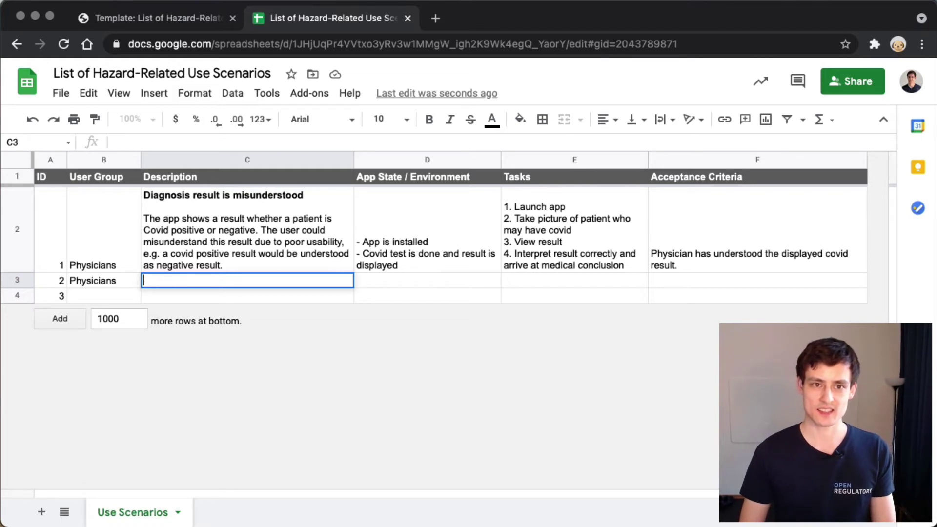
{"action": "type", "text": "Taking"}
{"action": "key", "text": "BackSpace"}
{"action": "key", "text": "BackSpace"}
{"action": "key", "text": "BackSpace"}
{"action": "key", "text": "BackSpace"}
{"action": "key", "text": "BackSpace"}
{"action": "key", "text": "BackSpace"}
{"action": "type", "text": "P"}
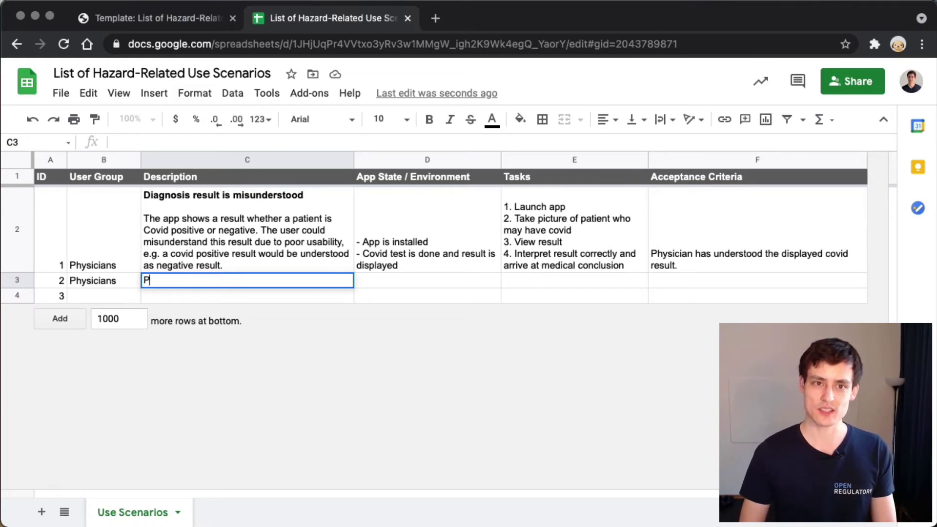
{"action": "type", "text": "ictures could ha"}
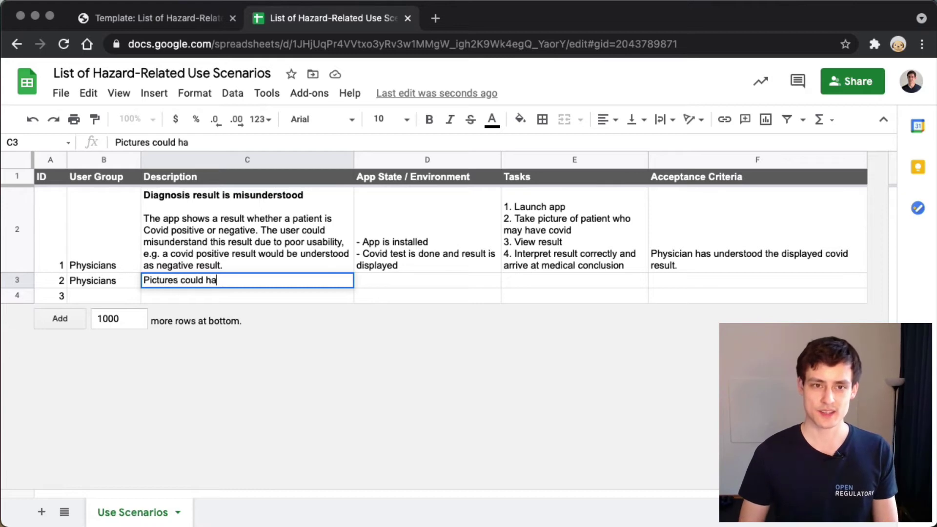
{"action": "type", "text": "ve bad quality"}
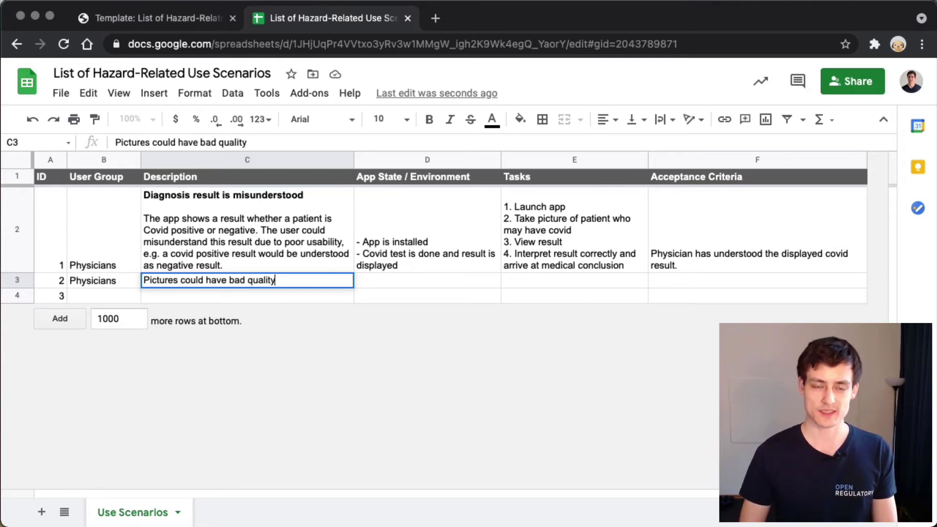
{"action": "key", "text": "Return"}
Reword the start of C3 to 'Taking pictures with a phone could…'.
{"action": "key", "text": "Up"}
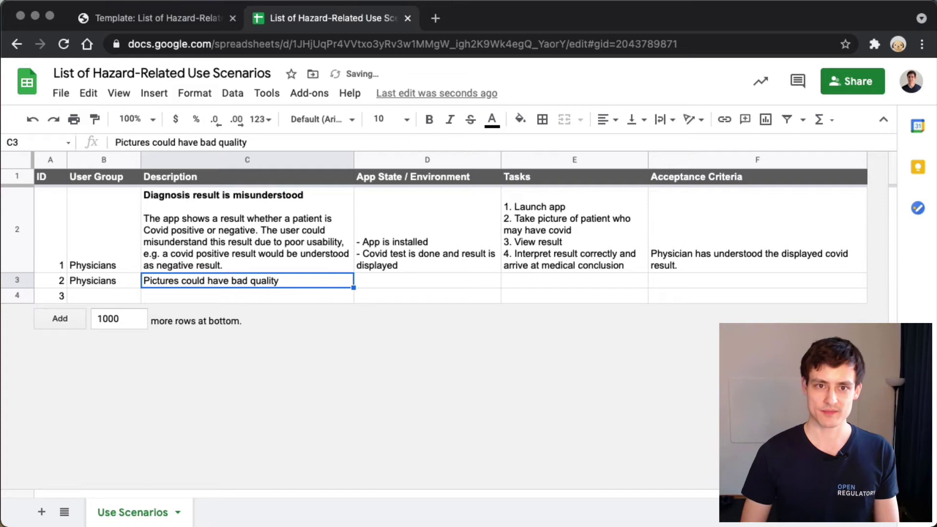
{"action": "key", "text": "Return"}
{"action": "key", "text": "Home"}
{"action": "type", "text": "Taking"}
{"action": "key", "text": "Right"}
{"action": "key", "text": "BackSpace"}
{"action": "type", "text": "p"}
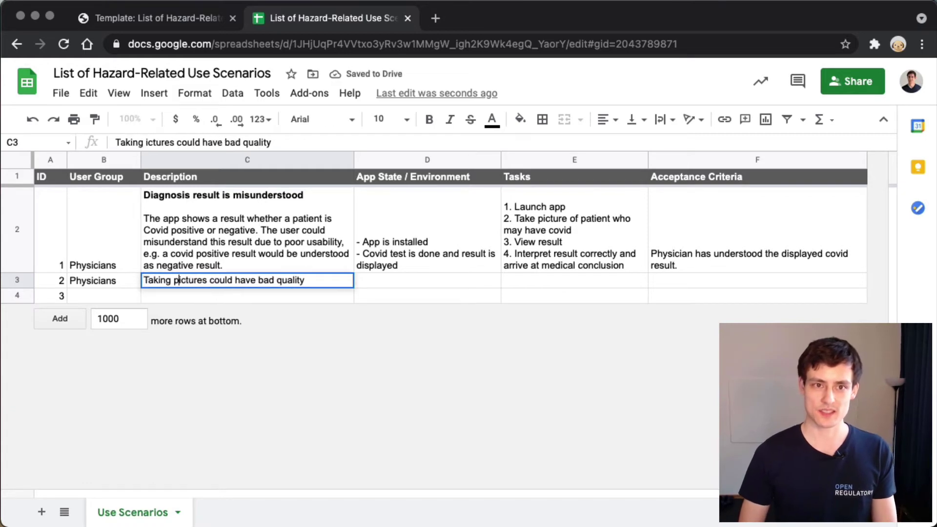
{"action": "key", "text": "Right"}
{"action": "key", "text": "Right"}
{"action": "key", "text": "Right"}
{"action": "key", "text": "Right"}
{"action": "key", "text": "Right"}
{"action": "key", "text": "Right"}
{"action": "key", "text": "Right"}
{"action": "type", "text": "with a phone"}
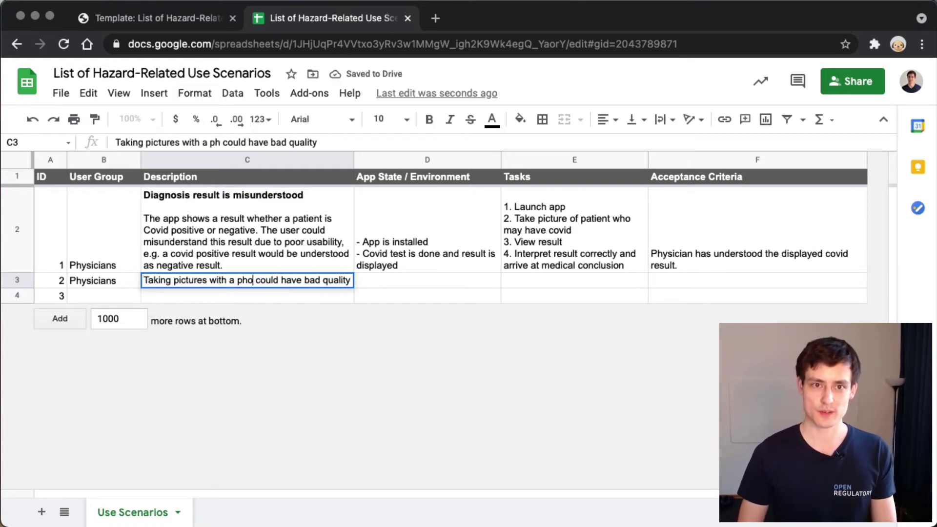
{"action": "key", "text": "Delete"}
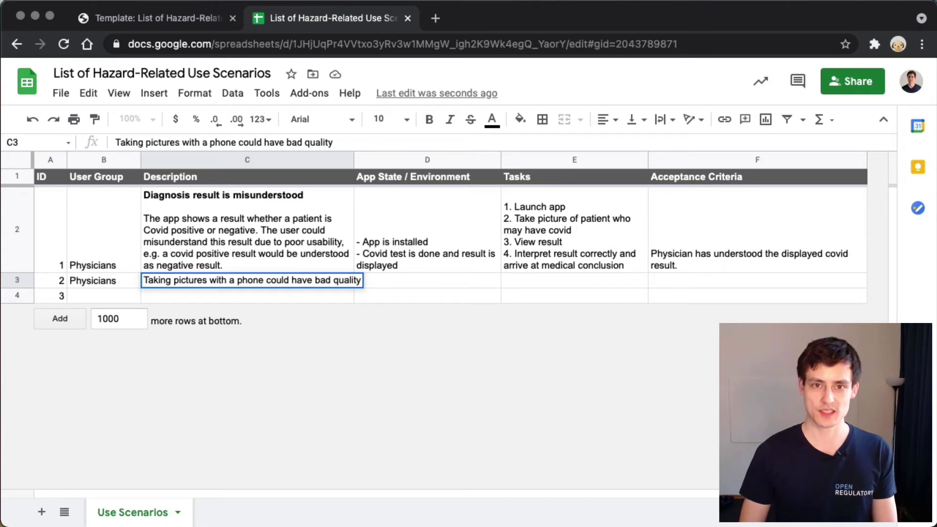
{"action": "key", "text": "alt+BackSpace"}
{"action": "key", "text": "alt+BackSpace"}
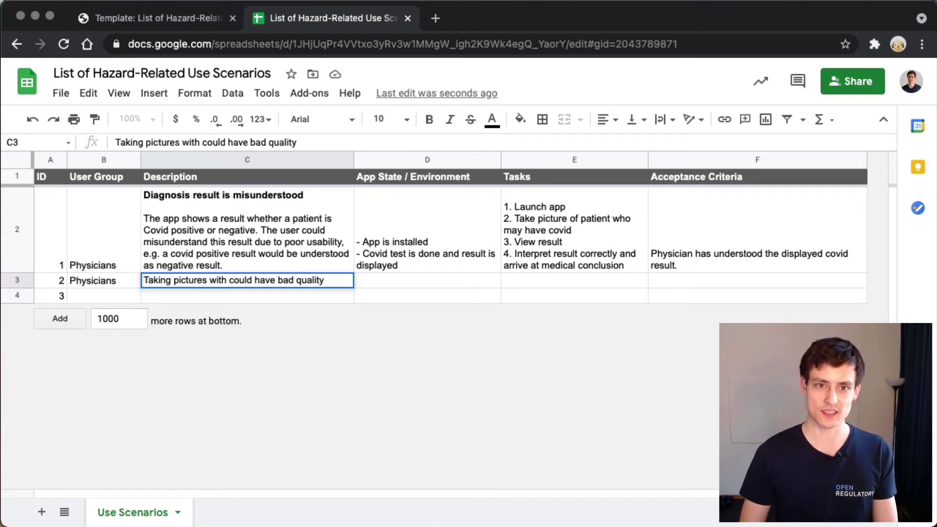
{"action": "type", "text": "a phone"}
Finish C3 as '…could lead to pictures of bad quality entering the software'.
{"action": "key", "text": "BackSpace"}
{"action": "key", "text": "BackSpace"}
{"action": "key", "text": "BackSpace"}
{"action": "key", "text": "BackSpace"}
{"action": "key", "text": "BackSpace"}
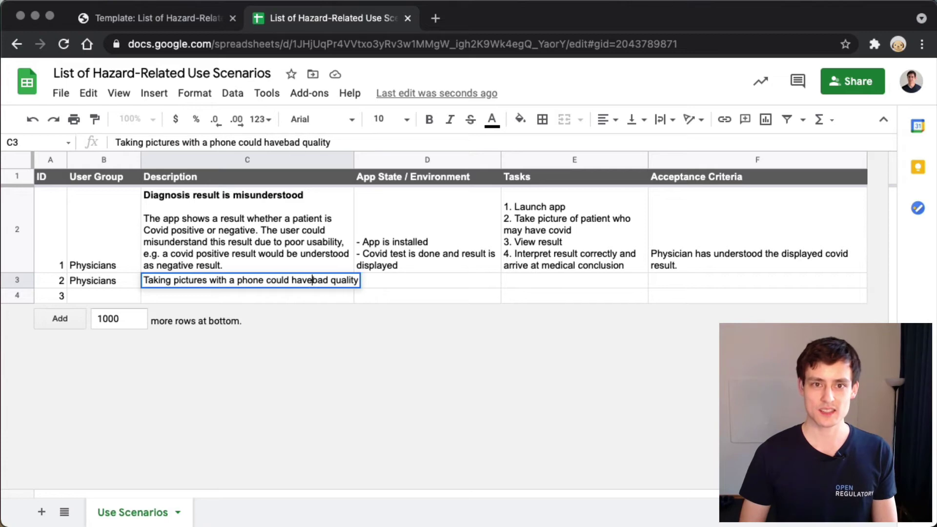
{"action": "type", "text": "lead to "}
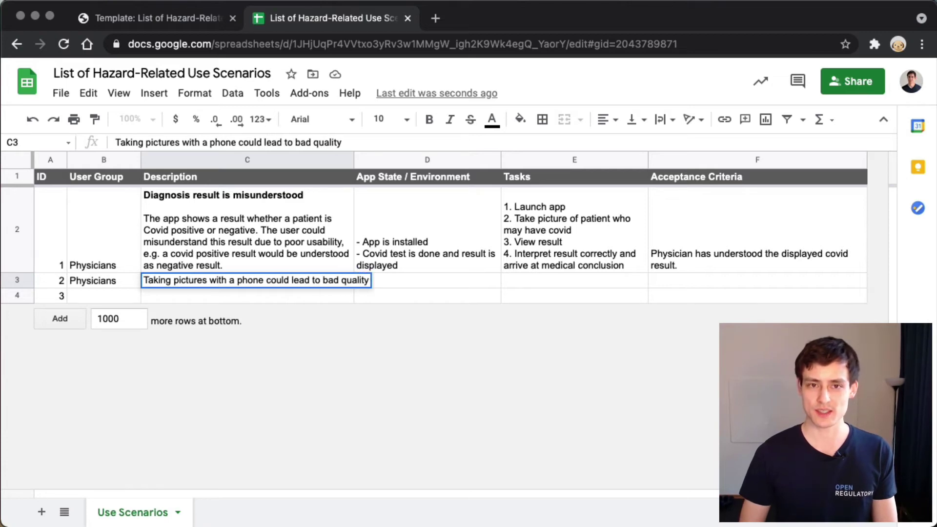
{"action": "type", "text": "pictures of"}
{"action": "key", "text": "alt+Right"}
{"action": "key", "text": "alt+Right"}
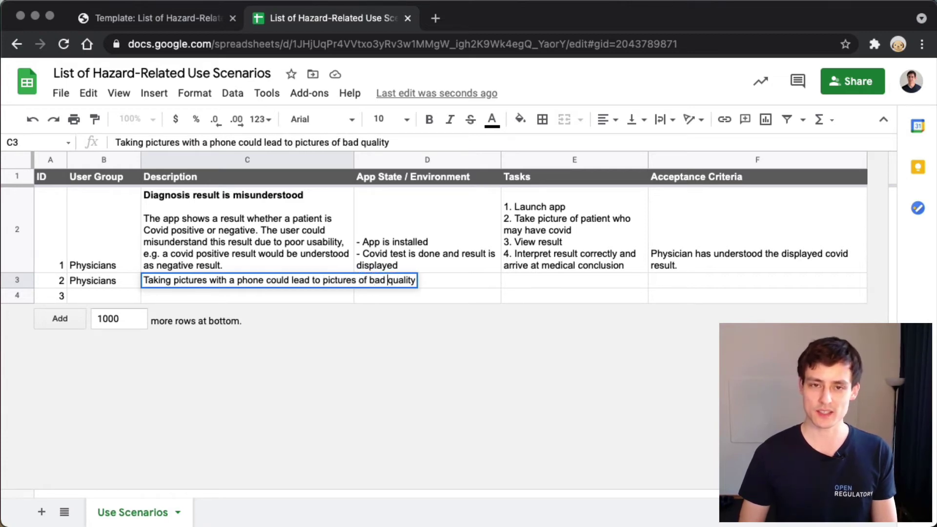
{"action": "type", "text": "entering the software"}
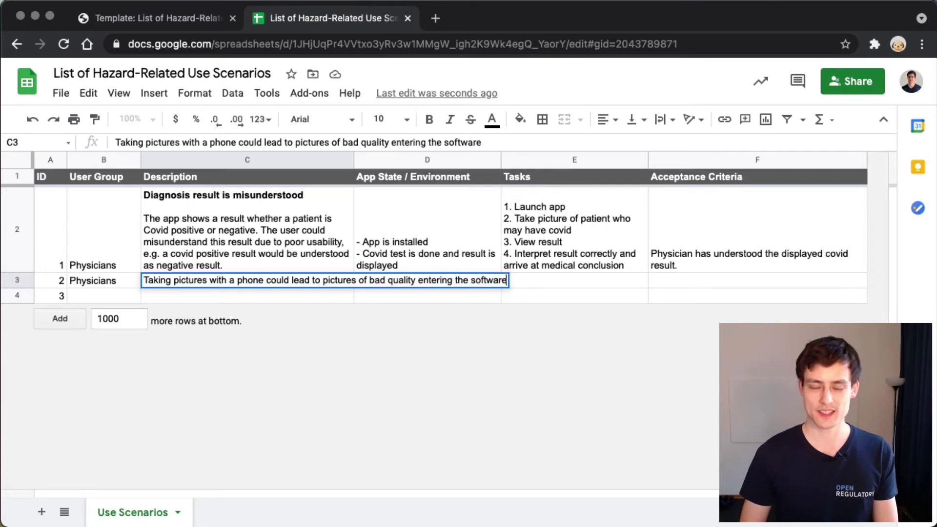
{"action": "key", "text": "Return"}
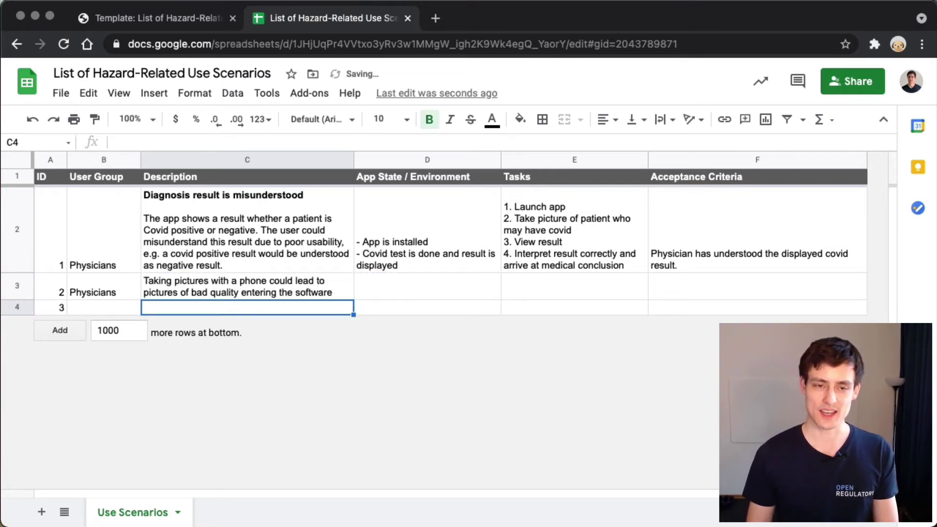
{"action": "left_click", "coordinate": [247, 286]}
{"action": "left_click", "coordinate": [427, 286]}
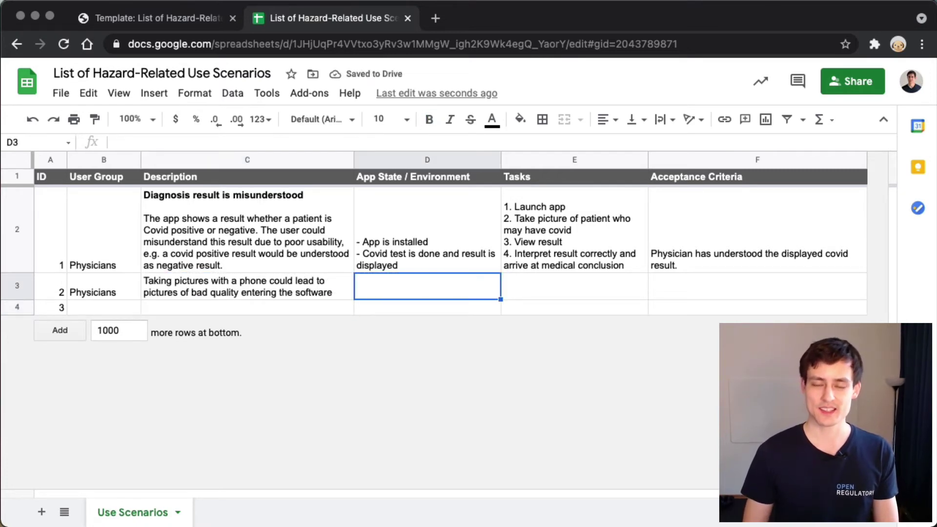
{"action": "key", "text": "Return"}
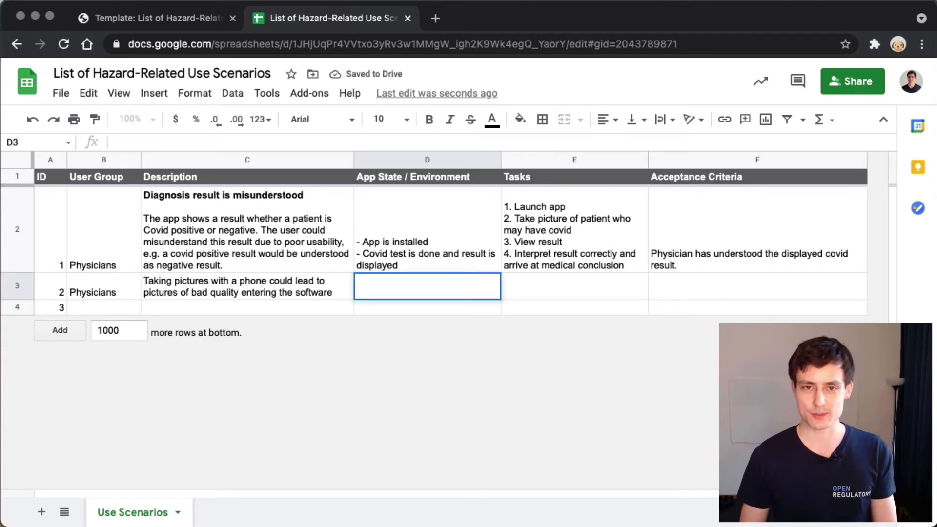
{"action": "key", "text": "Return"}
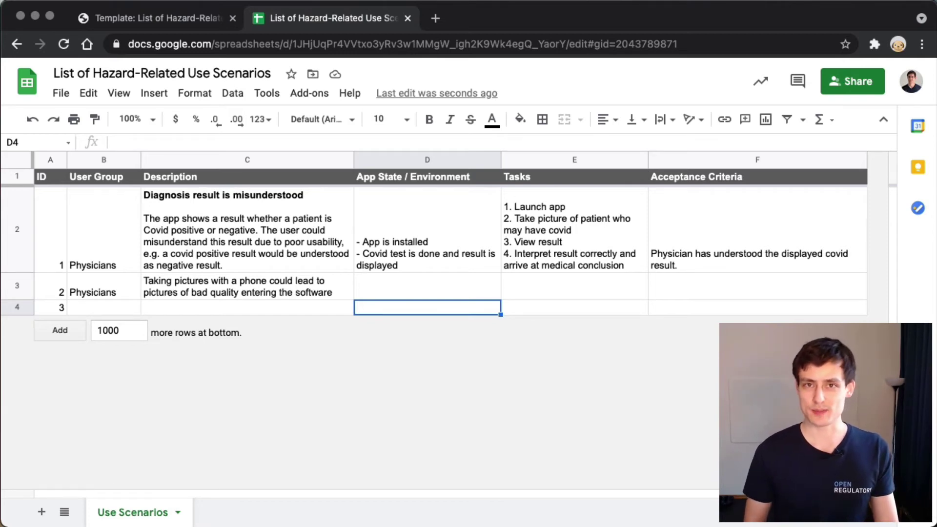
Enter the first bullet '- App is installed' in cell D3.
{"action": "key", "text": "Up"}
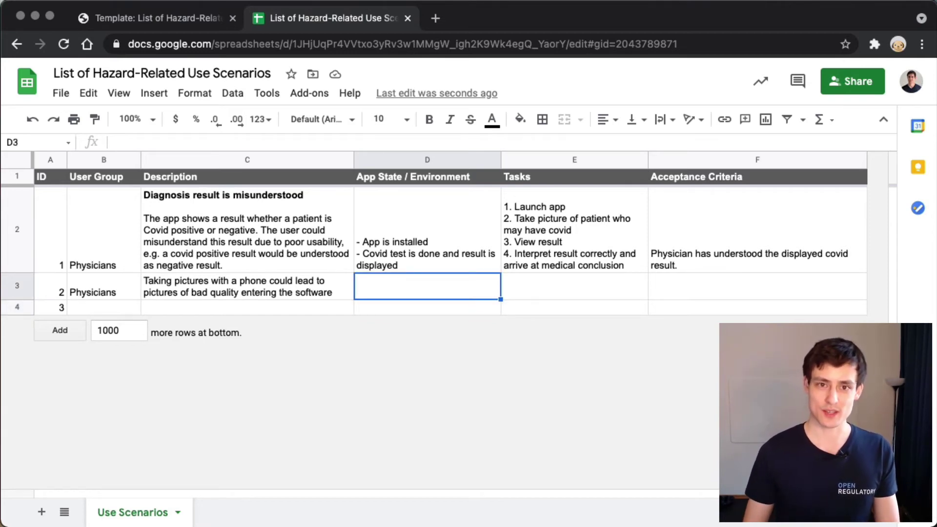
{"action": "type", "text": "-"}
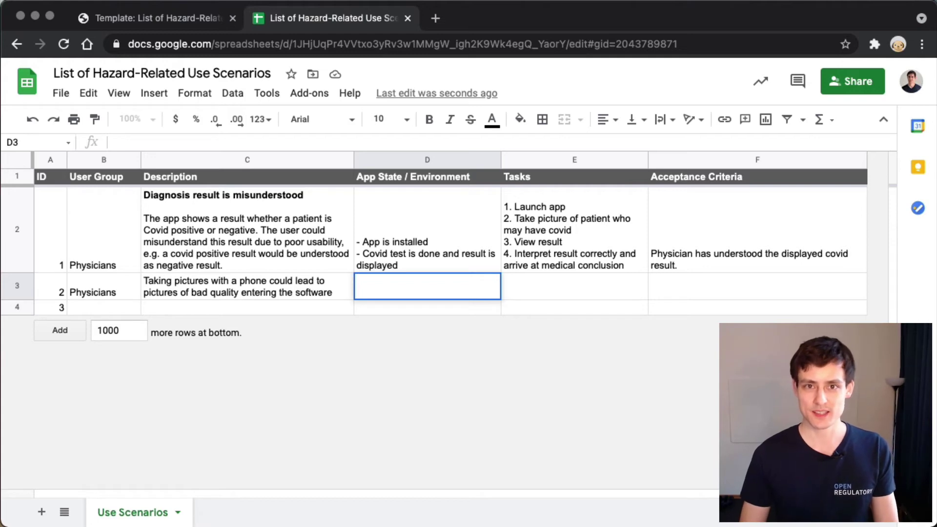
{"action": "key", "text": "BackSpace"}
{"action": "key", "text": "BackSpace"}
{"action": "type", "text": "-App"}
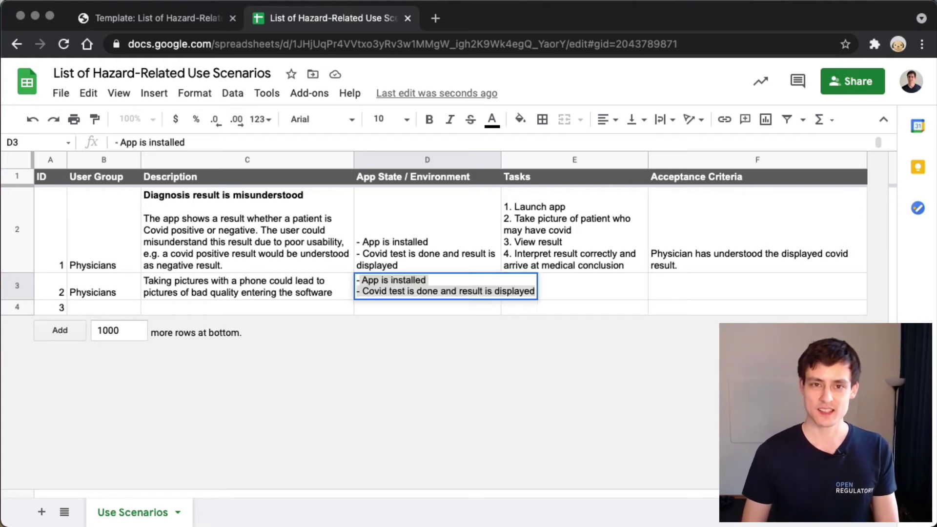
{"action": "key", "text": "BackSpace"}
{"action": "key", "text": "BackSpace"}
{"action": "key", "text": "BackSpace"}
{"action": "type", "text": "APp is"}
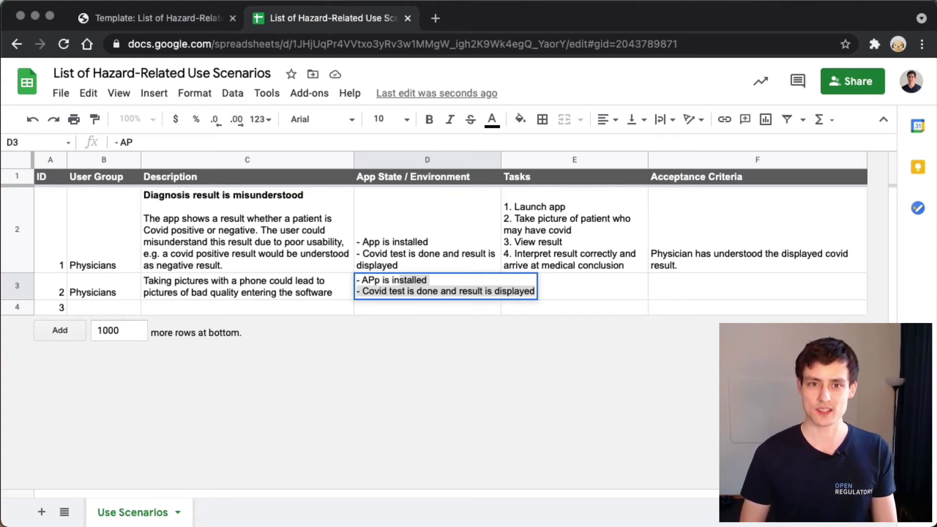
{"action": "key", "text": "BackSpace"}
{"action": "key", "text": "BackSpace"}
{"action": "key", "text": "BackSpace"}
{"action": "key", "text": "BackSpace"}
{"action": "key", "text": "BackSpace"}
{"action": "key", "text": "BackSpace"}
{"action": "key", "text": "BackSpace"}
{"action": "key", "text": "BackSpace"}
{"action": "type", "text": "Ap"}
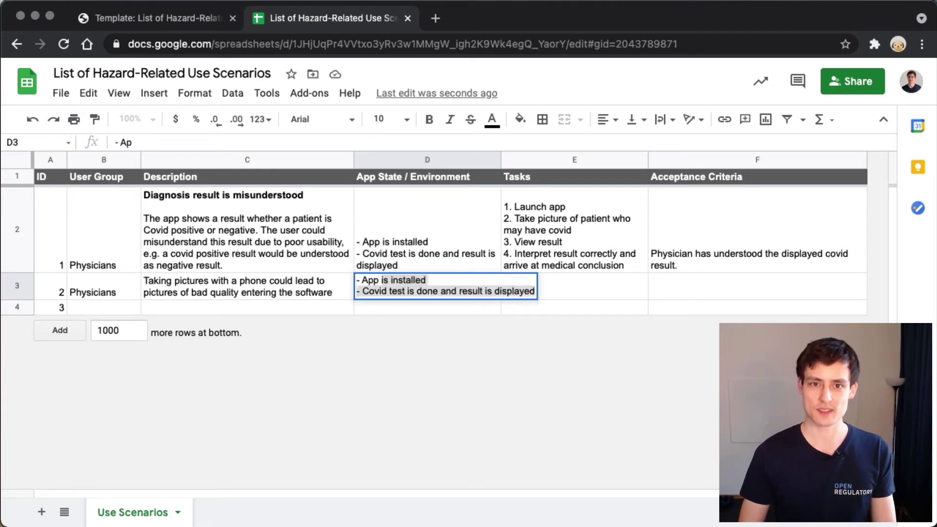
{"action": "key", "text": "Tab"}
{"action": "key", "text": "Delete"}
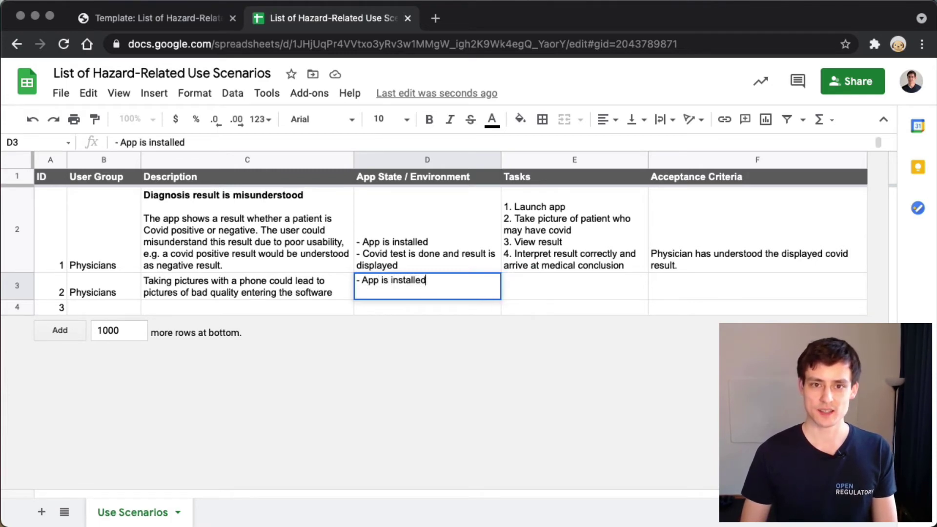
{"action": "key", "text": "Return"}
Add a second line '- Launching the covid photo acquisition feature' to D3.
{"action": "key", "text": "Up"}
{"action": "key", "text": "Return"}
{"action": "key", "text": "alt+Return"}
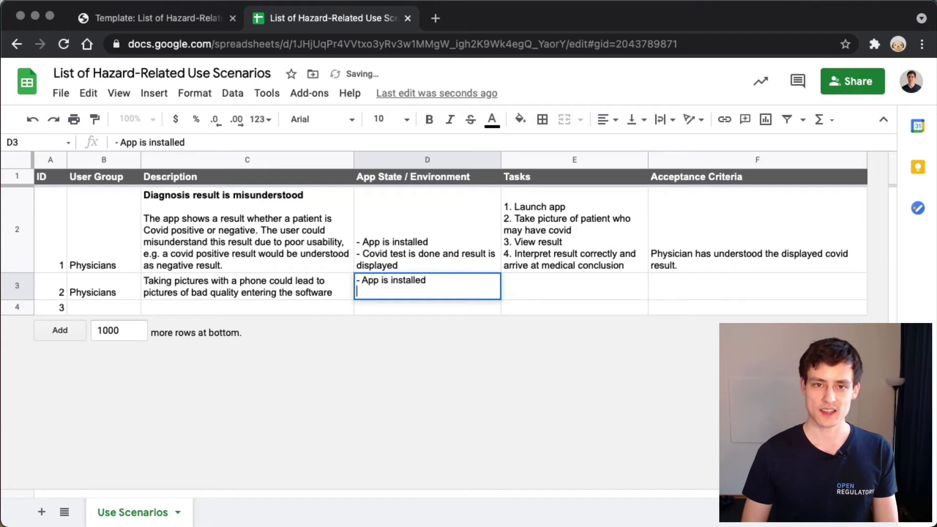
{"action": "type", "text": "-"}
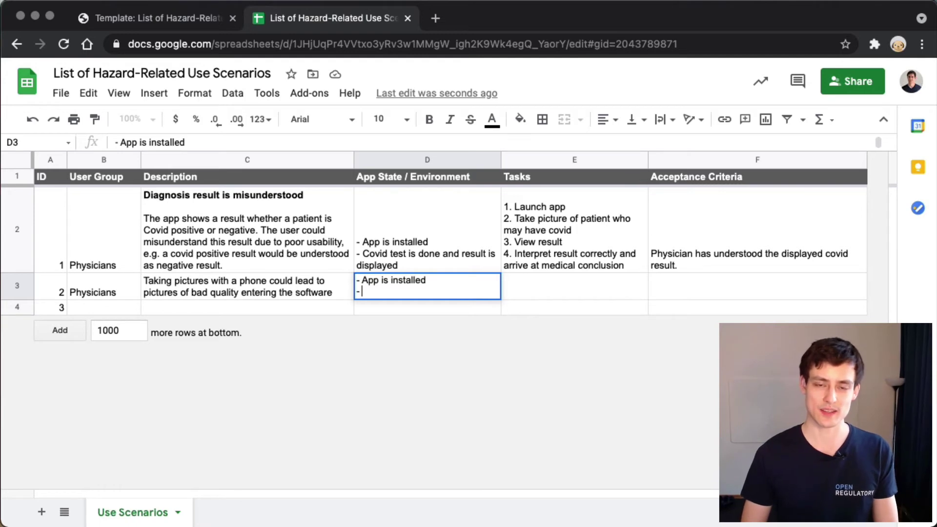
{"action": "type", "text": "Launching th"}
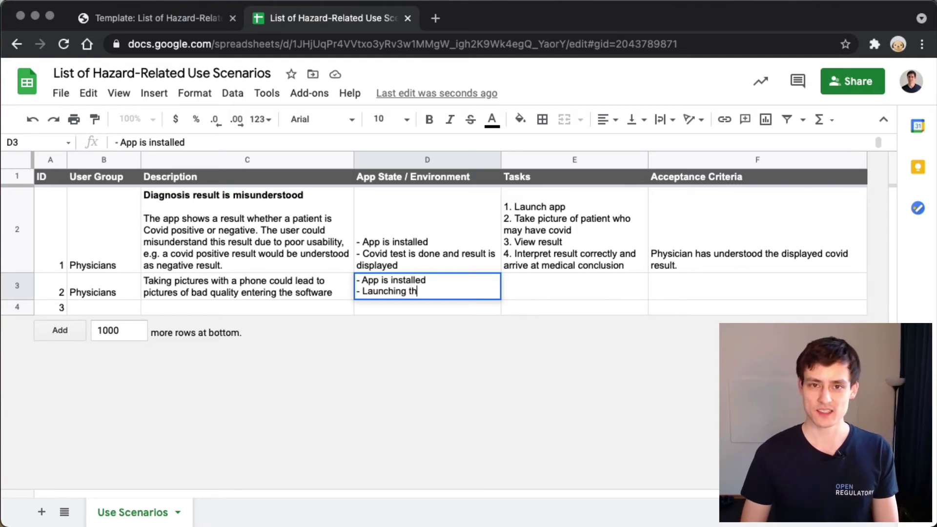
{"action": "type", "text": "e covid "}
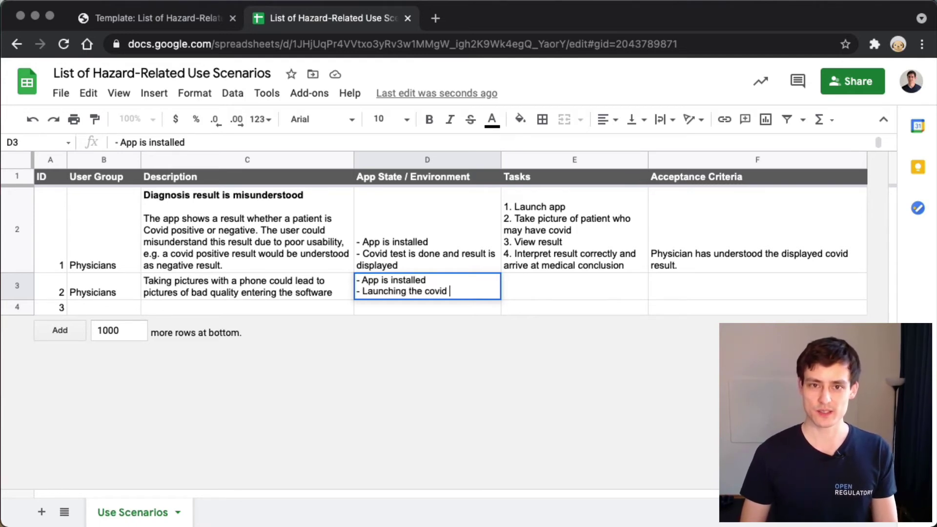
{"action": "type", "text": "photo feature"}
{"action": "key", "text": "BackSpace"}
{"action": "key", "text": "BackSpace"}
{"action": "key", "text": "BackSpace"}
{"action": "key", "text": "BackSpace"}
{"action": "key", "text": "BackSpace"}
{"action": "key", "text": "BackSpace"}
{"action": "key", "text": "BackSpace"}
{"action": "type", "text": "actu"}
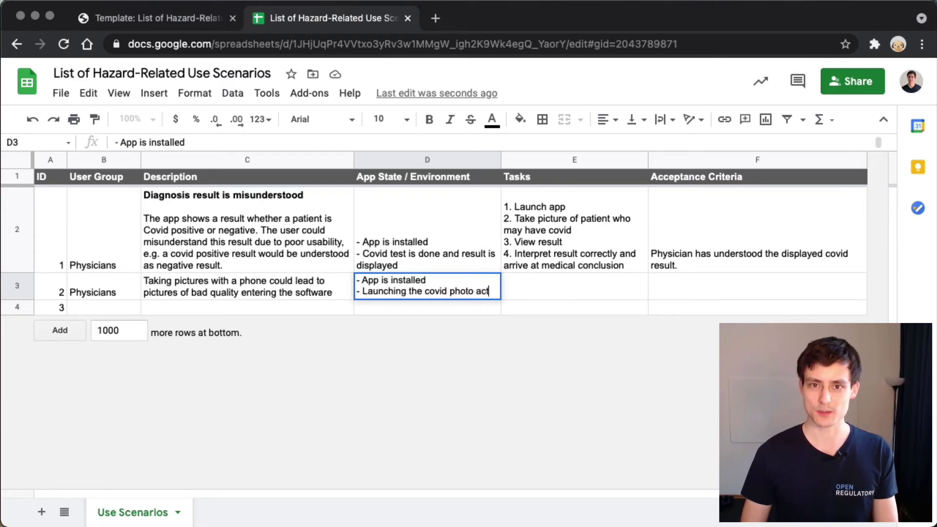
{"action": "key", "text": "BackSpace"}
{"action": "key", "text": "BackSpace"}
{"action": "type", "text": "quisition"}
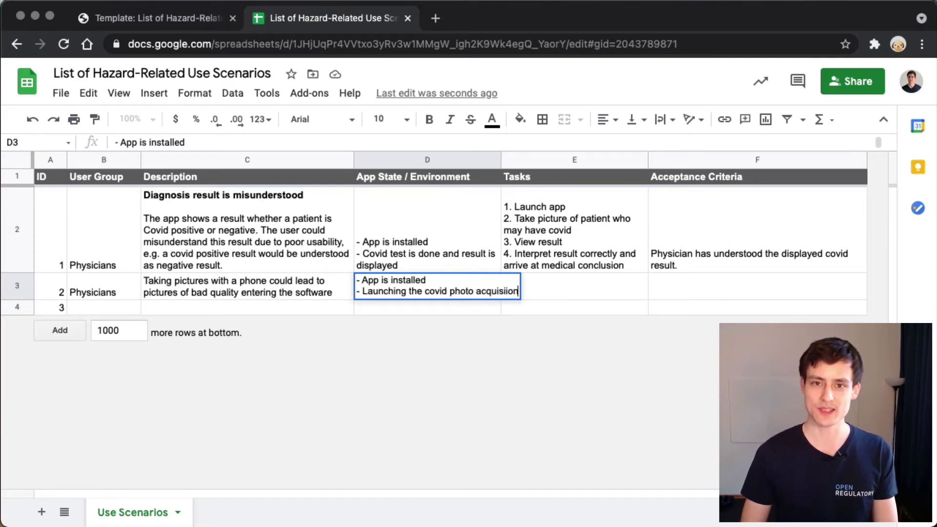
{"action": "key", "text": "alt+BackSpace"}
{"action": "type", "text": "acqui"}
{"action": "key", "text": "BackSpace"}
{"action": "key", "text": "BackSpace"}
{"action": "key", "text": "BackSpace"}
{"action": "key", "text": "BackSpace"}
{"action": "type", "text": "cquo"}
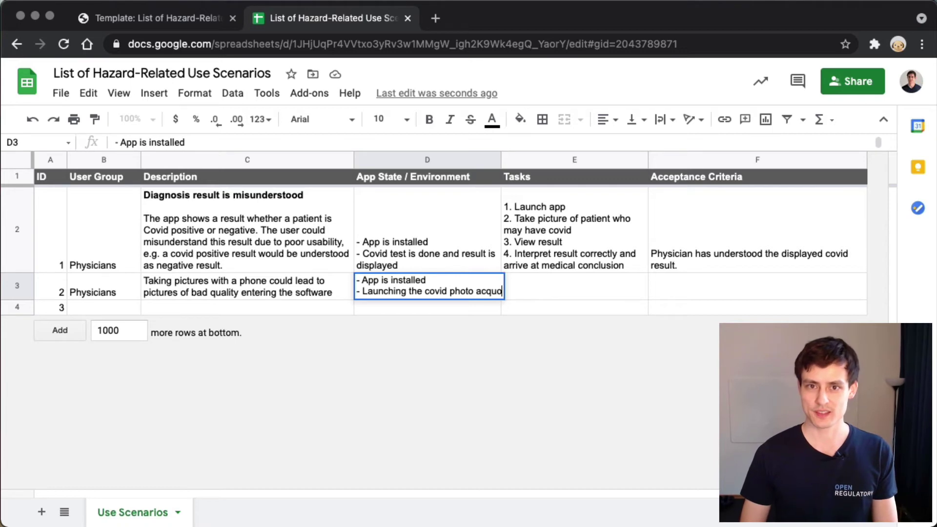
{"action": "key", "text": "BackSpace"}
{"action": "type", "text": "isition feature"}
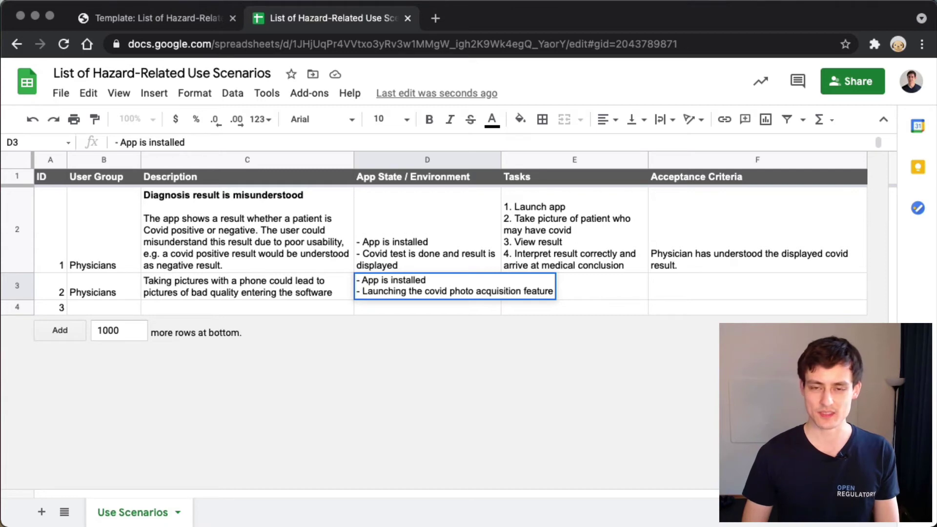
{"action": "key", "text": "Return"}
{"action": "left_click", "coordinate": [427, 292]}
Fill E3 with tasks '1. Launch app', '2. Launch covid photo acquisition', '3. Take photo of patient'.
{"action": "left_click", "coordinate": [574, 292]}
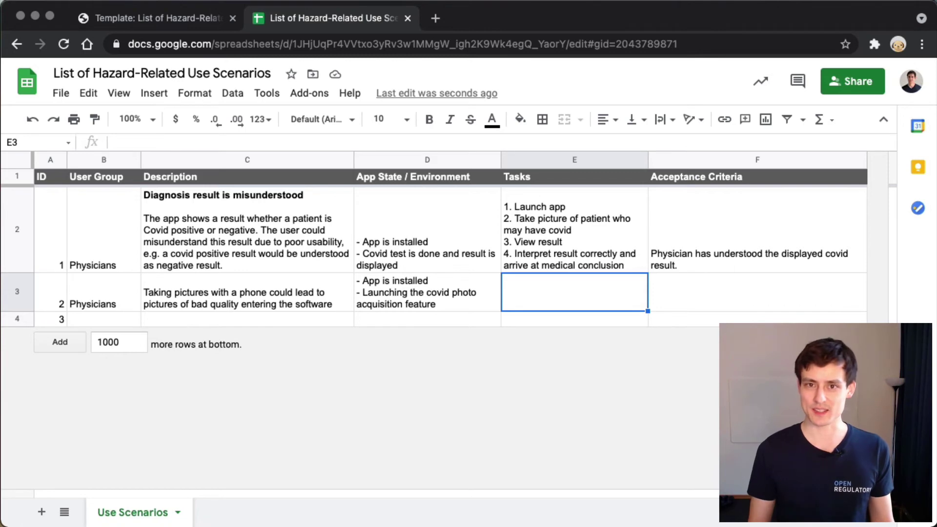
{"action": "key", "text": "Return"}
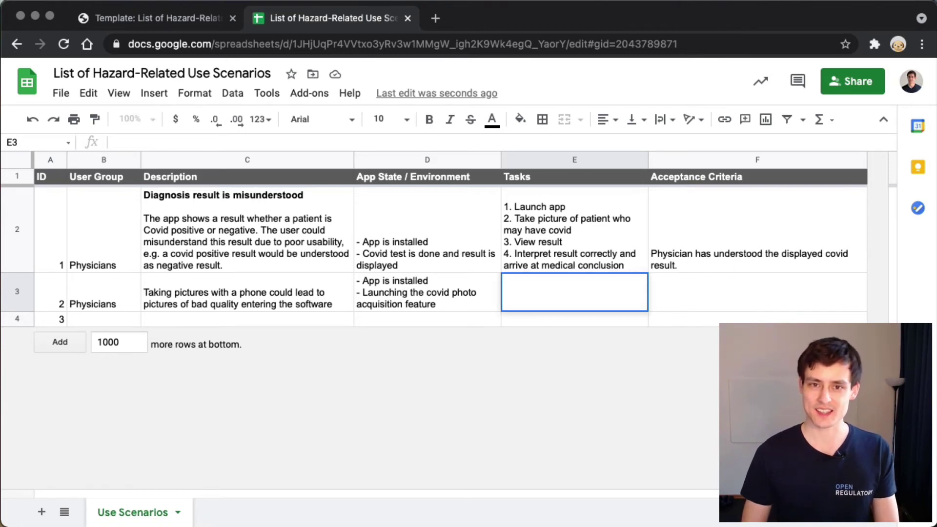
{"action": "type", "text": "1. "}
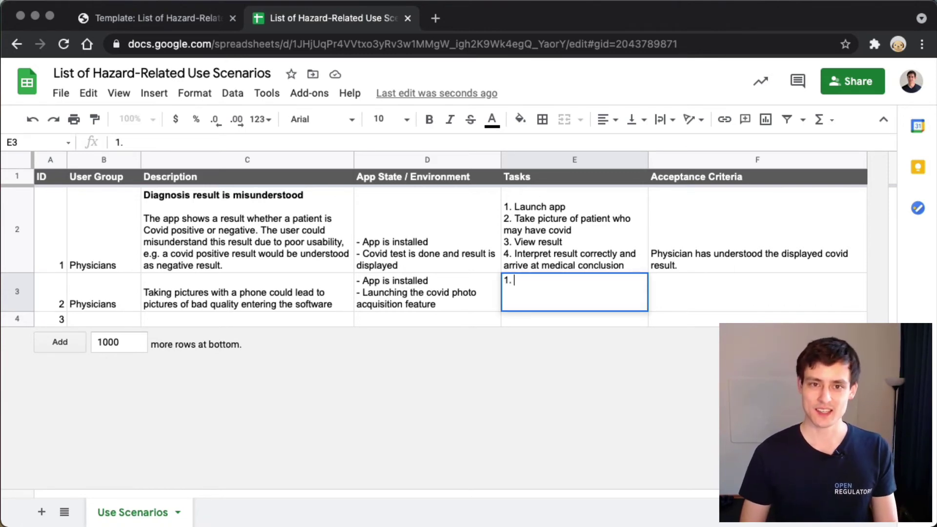
{"action": "type", "text": "Luna"}
{"action": "key", "text": "BackSpace"}
{"action": "key", "text": "BackSpace"}
{"action": "key", "text": "BackSpace"}
{"action": "key", "text": "BackSpace"}
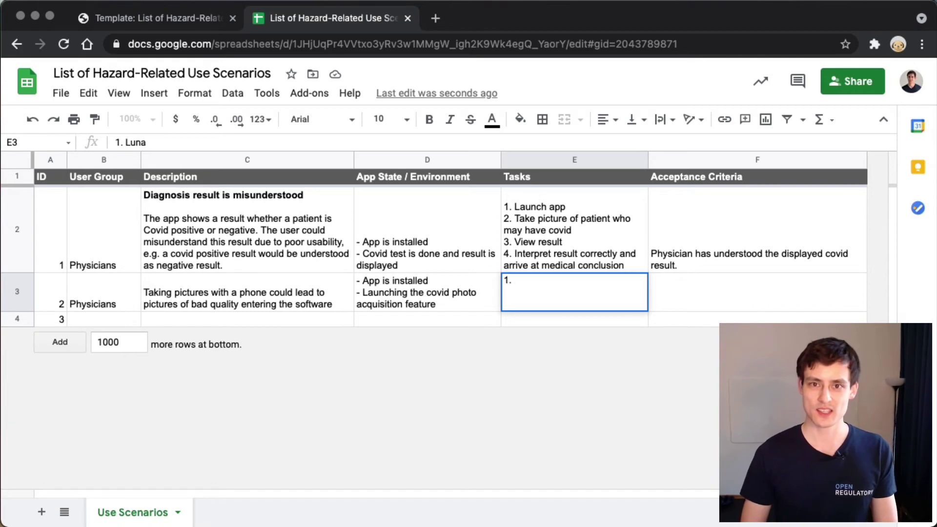
{"action": "type", "text": "Launch app"}
{"action": "key", "text": "alt+Return"}
{"action": "type", "text": "2. "}
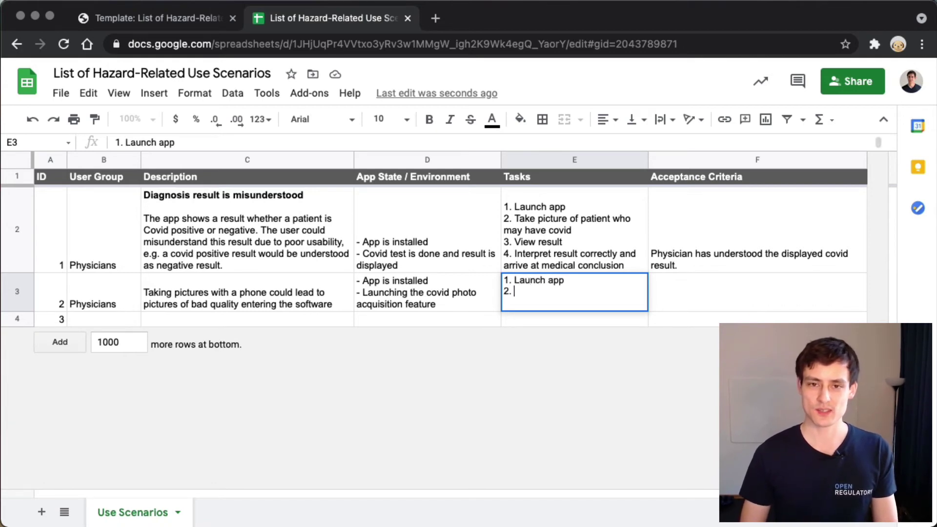
{"action": "type", "text": "Laun"}
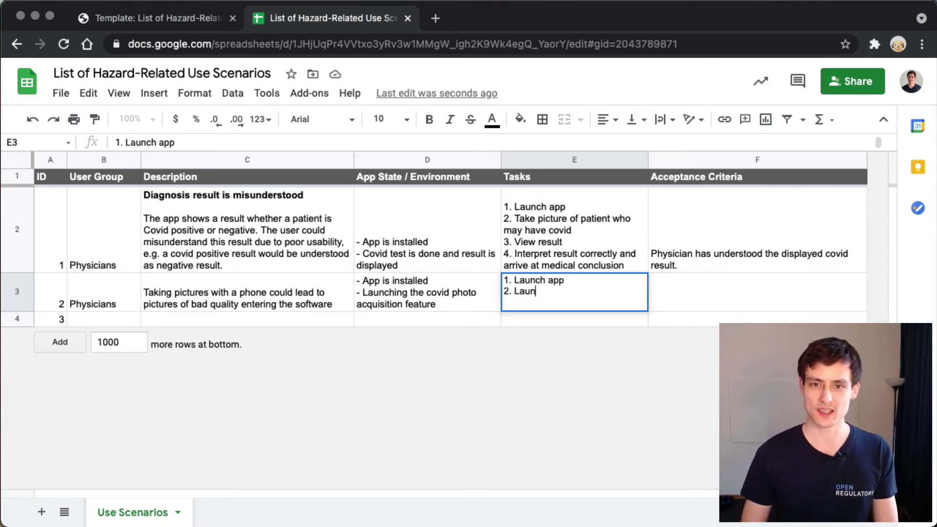
{"action": "type", "text": "ch covid phot"}
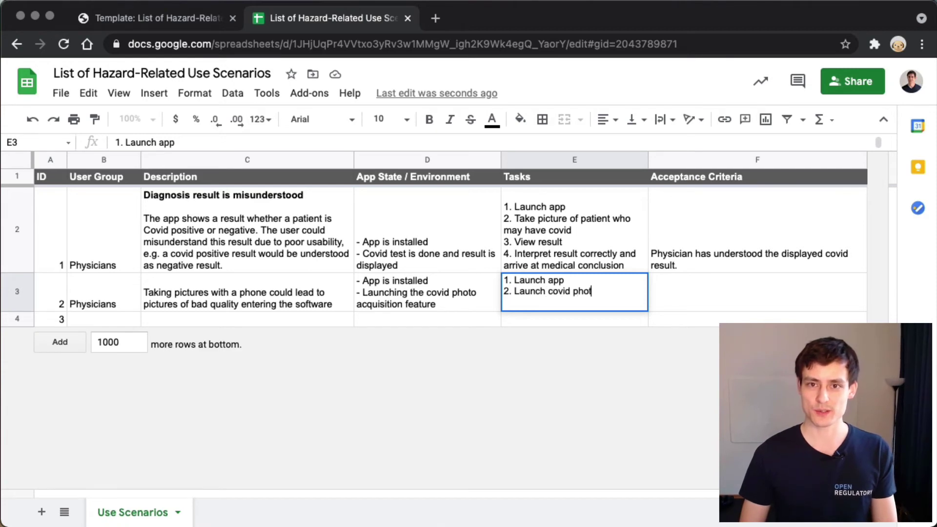
{"action": "type", "text": "o acquisi"}
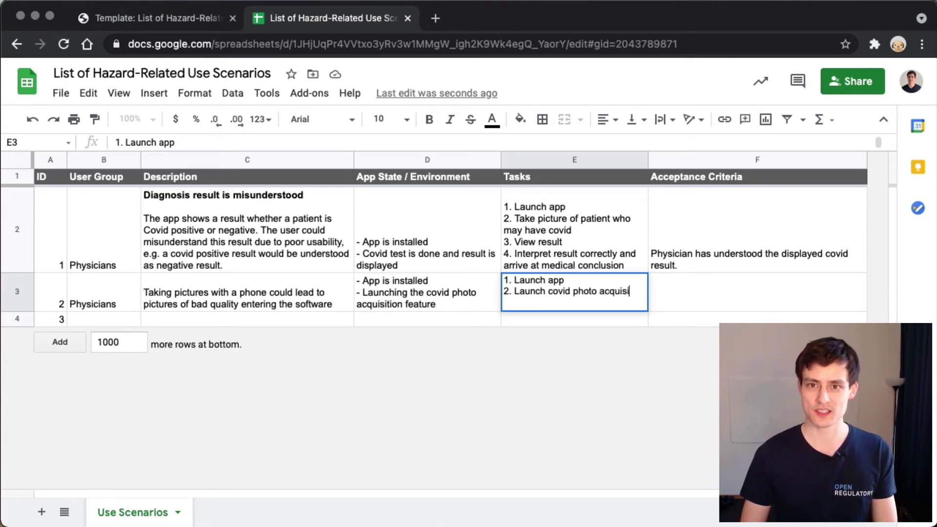
{"action": "type", "text": "tion"}
{"action": "key", "text": "alt+Return"}
{"action": "type", "text": "3. Take"}
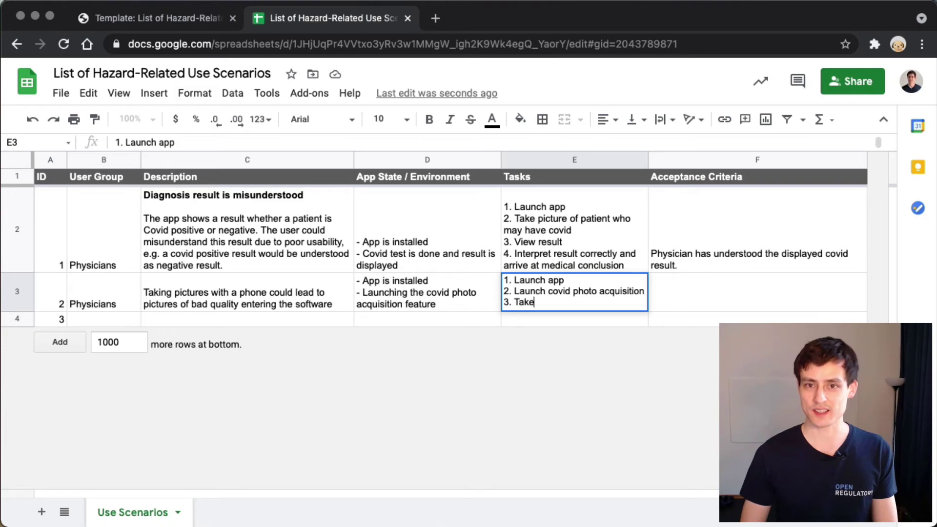
{"action": "type", "text": " photo of patient"}
{"action": "key", "text": "Return"}
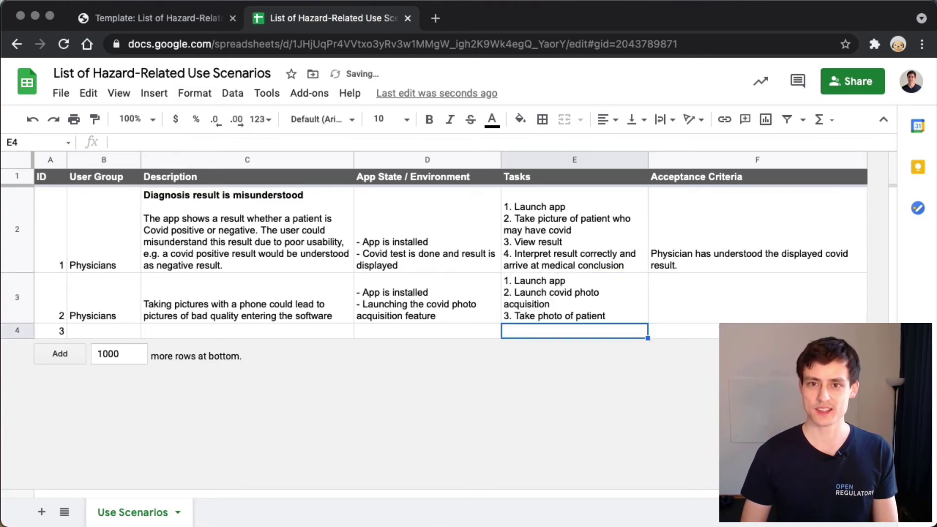
Enter 'Photo of good quality is taken of patient.' as the acceptance criterion in F3.
{"action": "left_click", "coordinate": [574, 298]}
{"action": "left_click", "coordinate": [758, 298]}
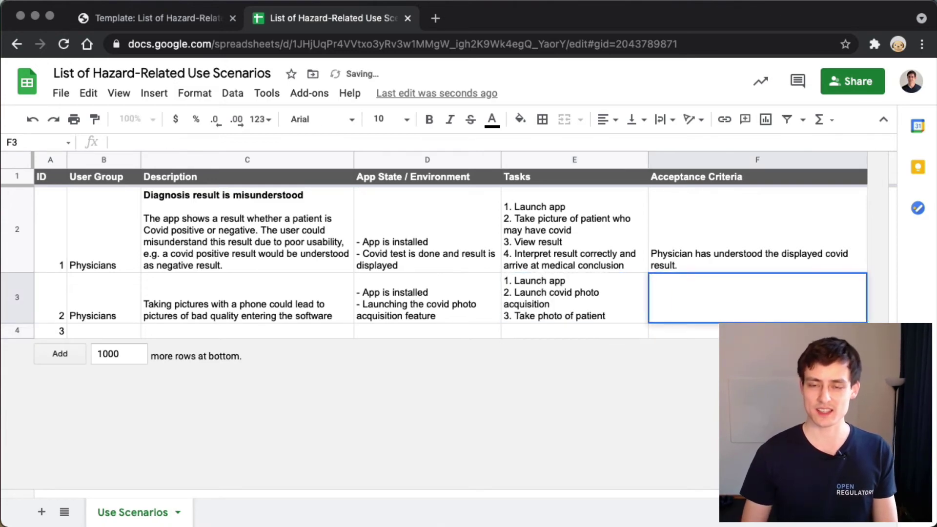
{"action": "type", "text": "Photo of"}
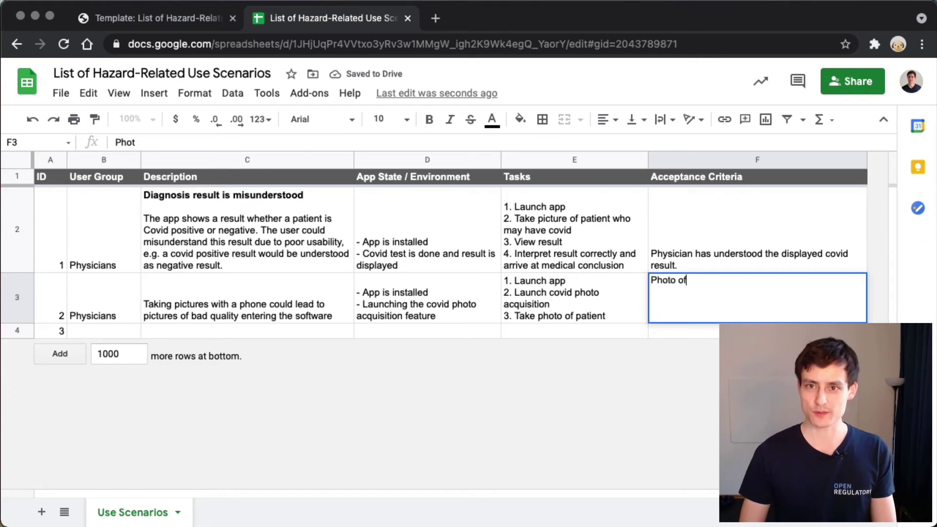
{"action": "type", "text": " good qu"}
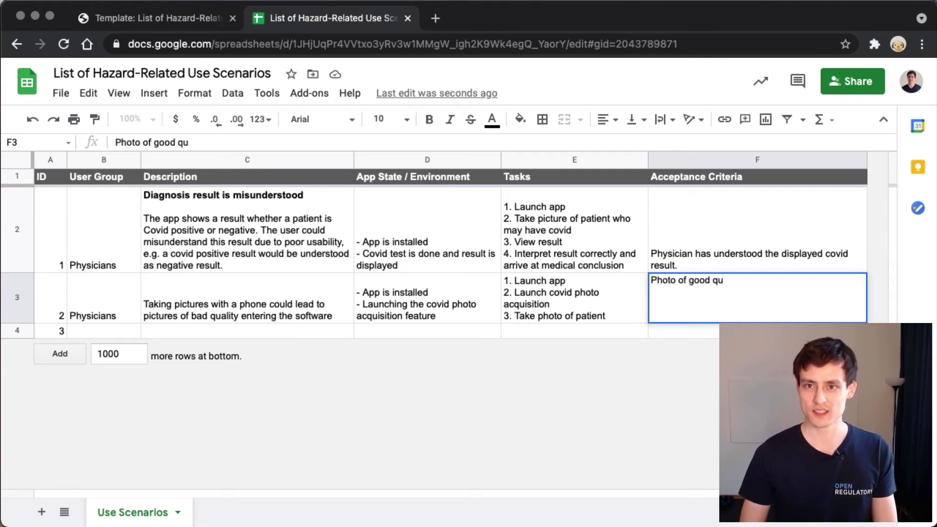
{"action": "type", "text": "ality is taken of patient."}
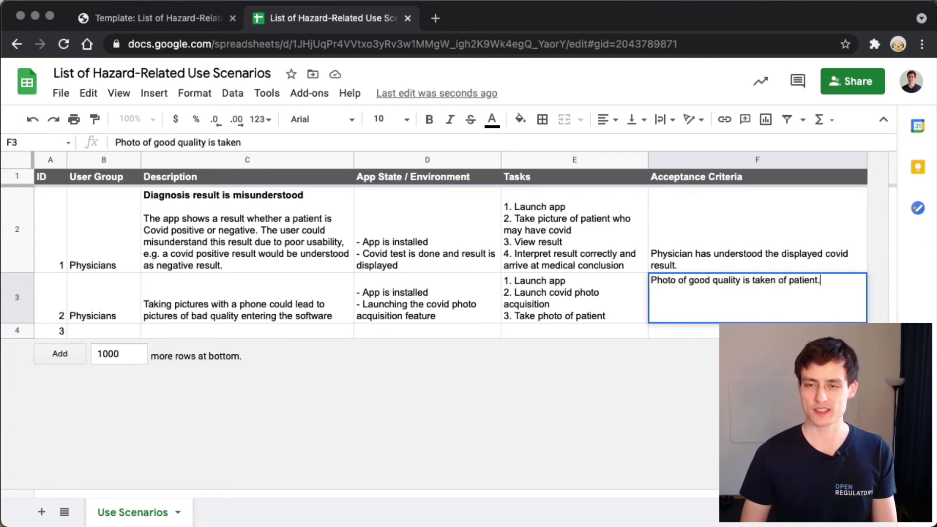
{"action": "key", "text": "Return"}
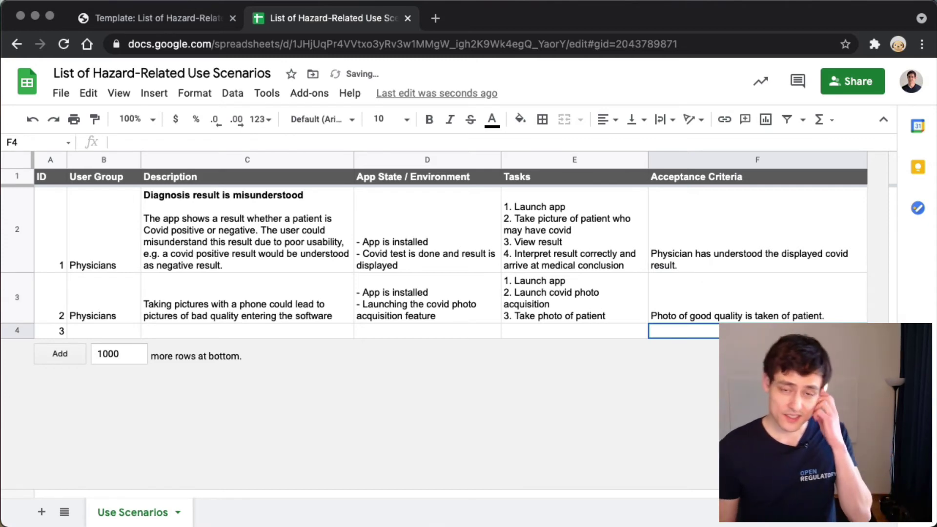